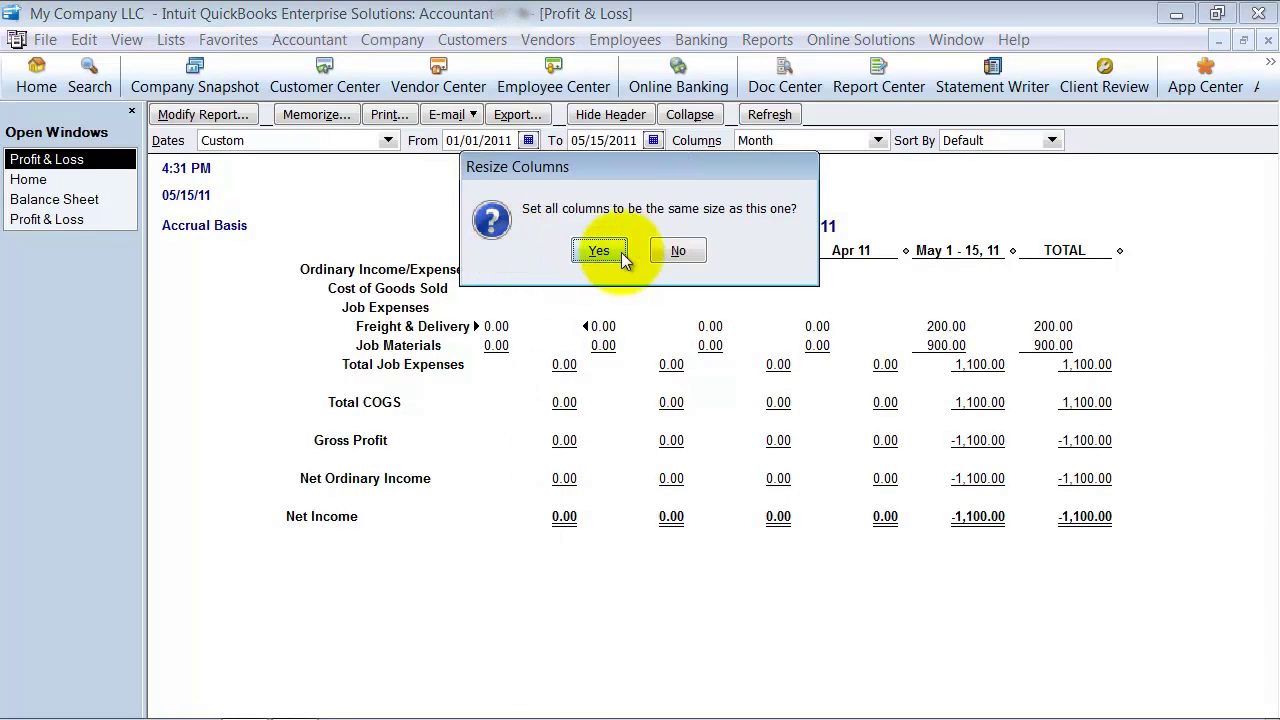
# - Resize the Profit & Loss month columns so they all share one equal narrow width
pyautogui.click(516, 251)
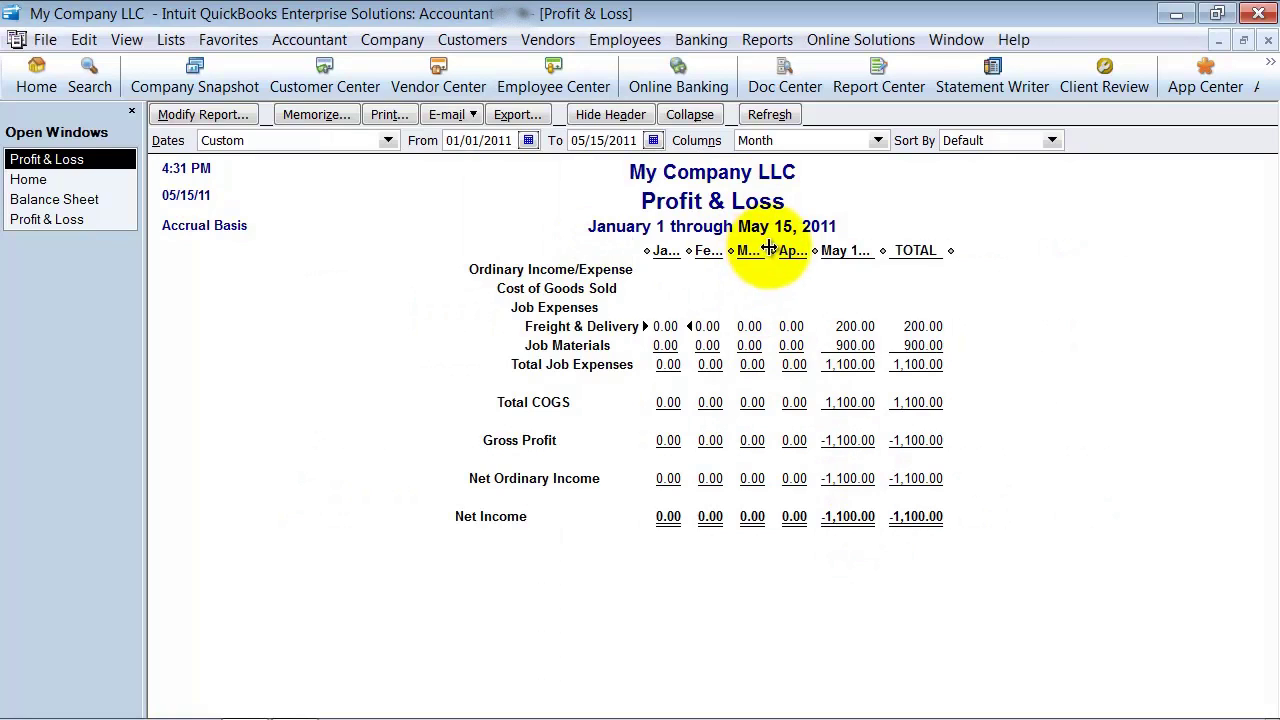
pyautogui.moveTo(760, 258); pyautogui.dragTo(776, 255)
pyautogui.click(607, 257)
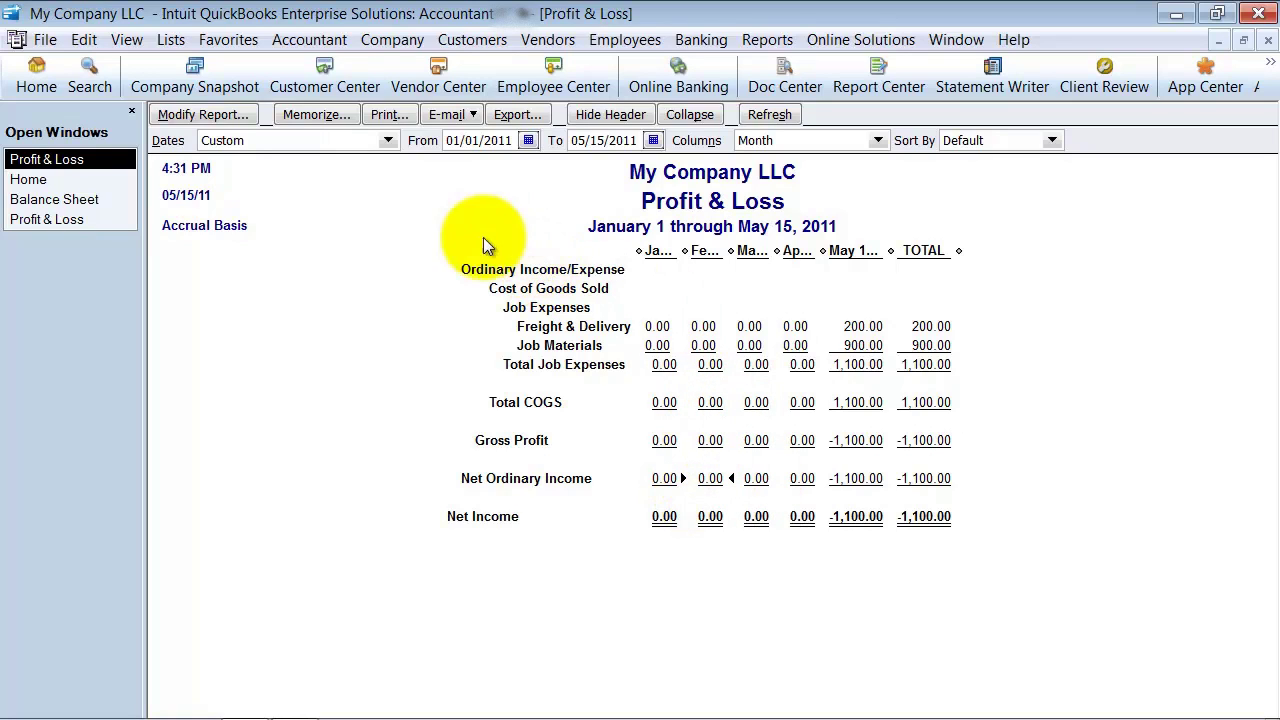
# - Close the Profit & Loss without memorizing it and start a bill for vendor City of Bayshore
pyautogui.click(1268, 40)
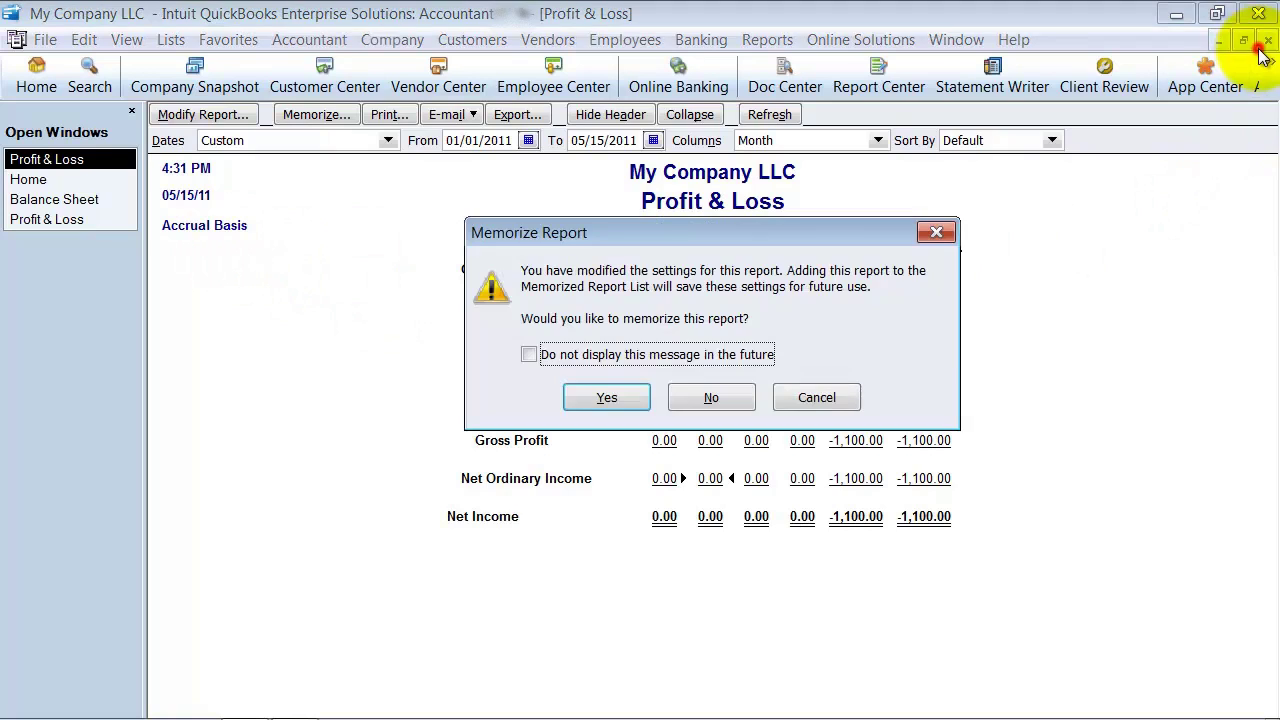
pyautogui.click(716, 397)
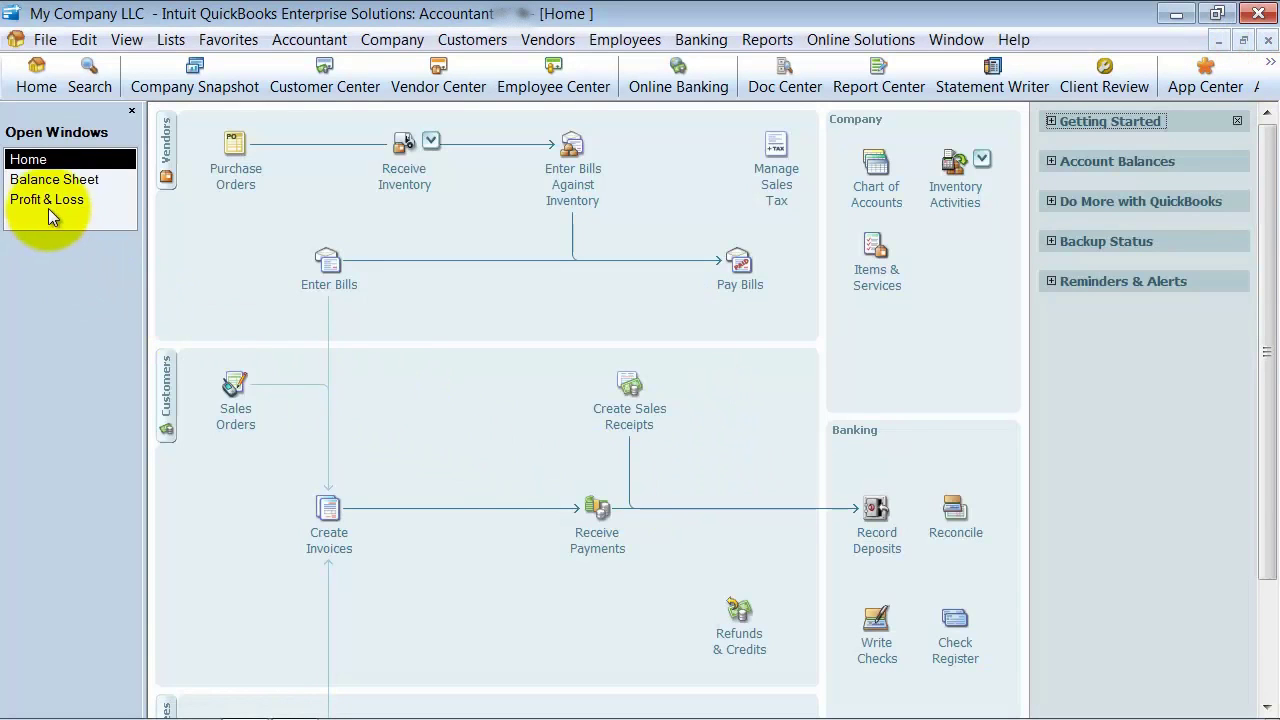
pyautogui.click(328, 262)
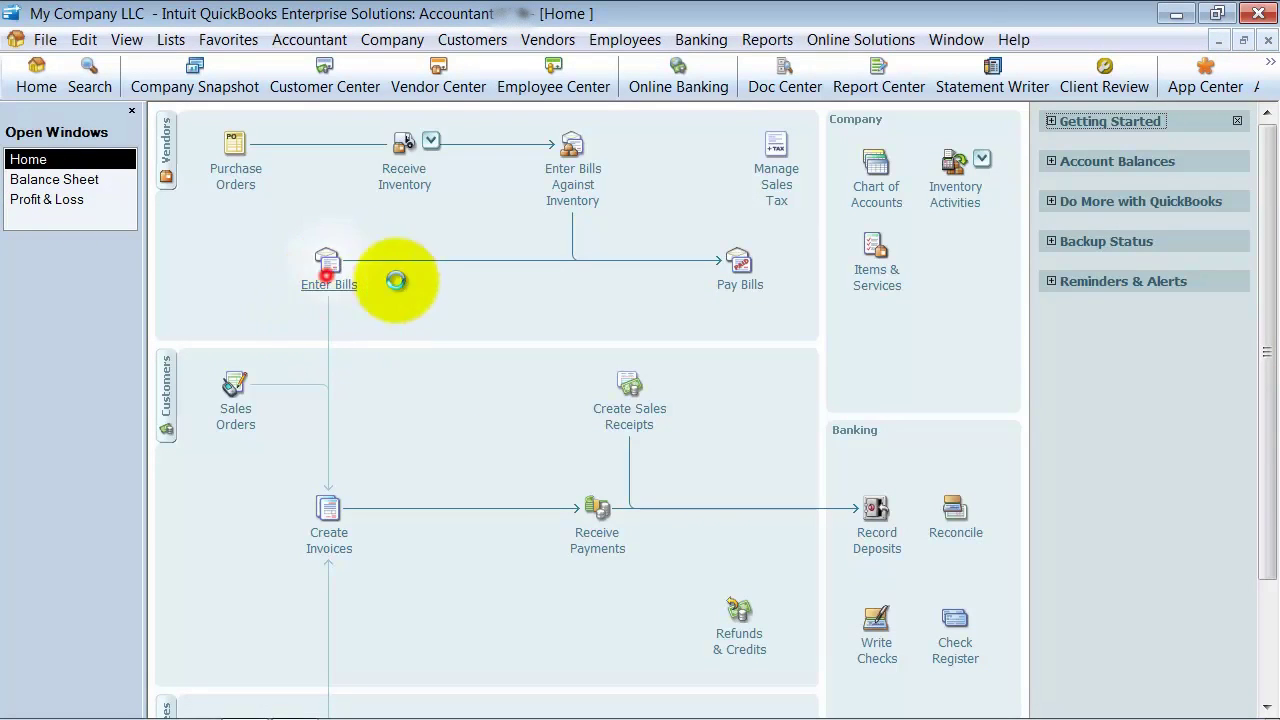
pyautogui.click(498, 226)
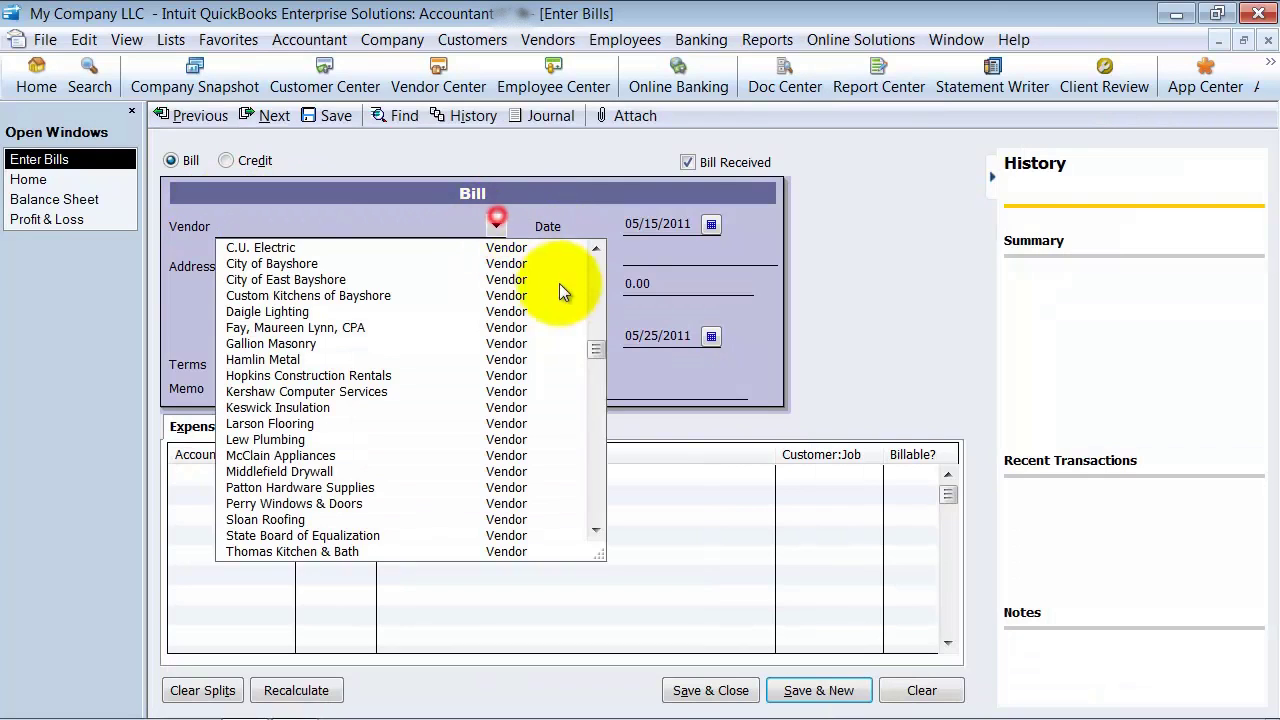
pyautogui.moveTo(594, 366); pyautogui.dragTo(596, 528)
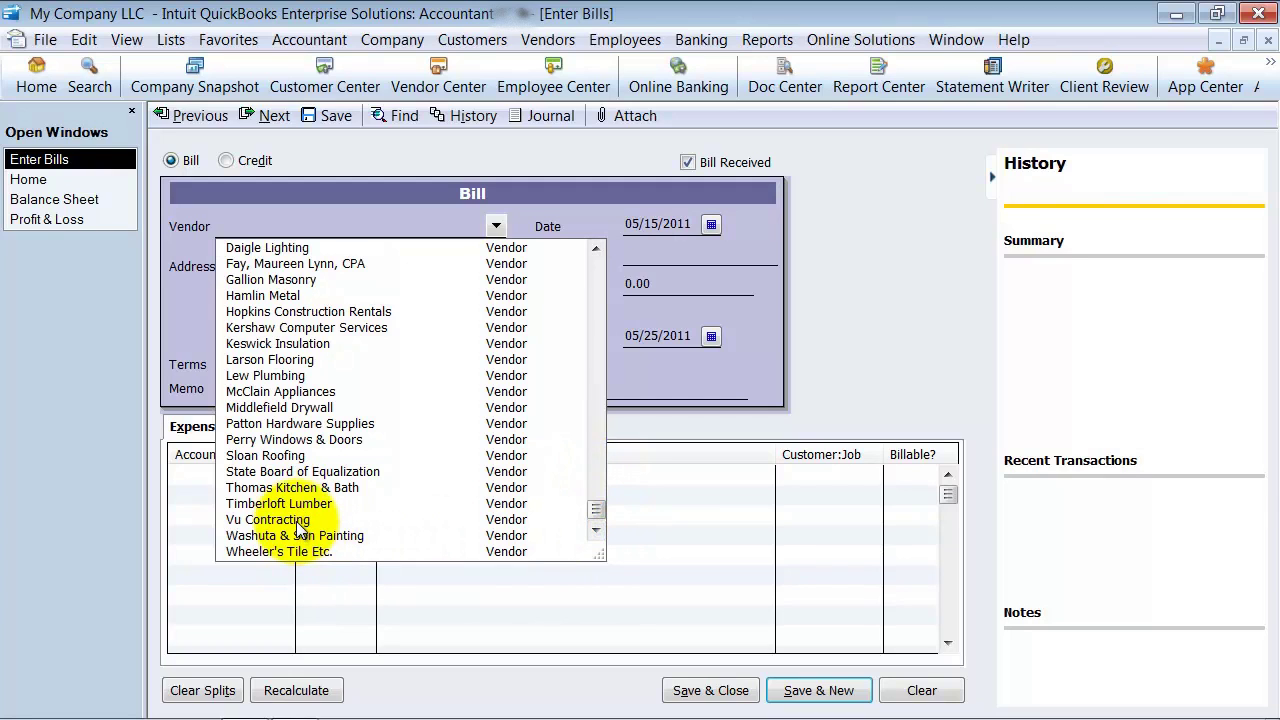
pyautogui.scroll(3, 298, 527)
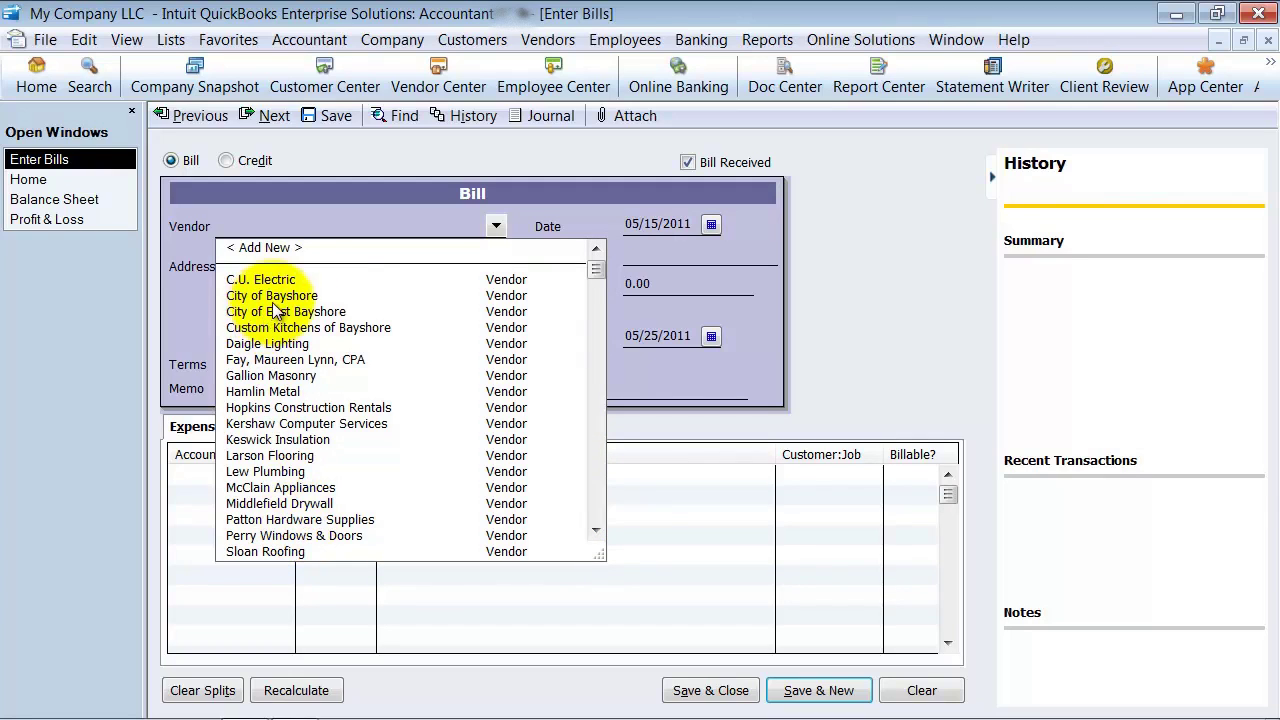
pyautogui.click(272, 298)
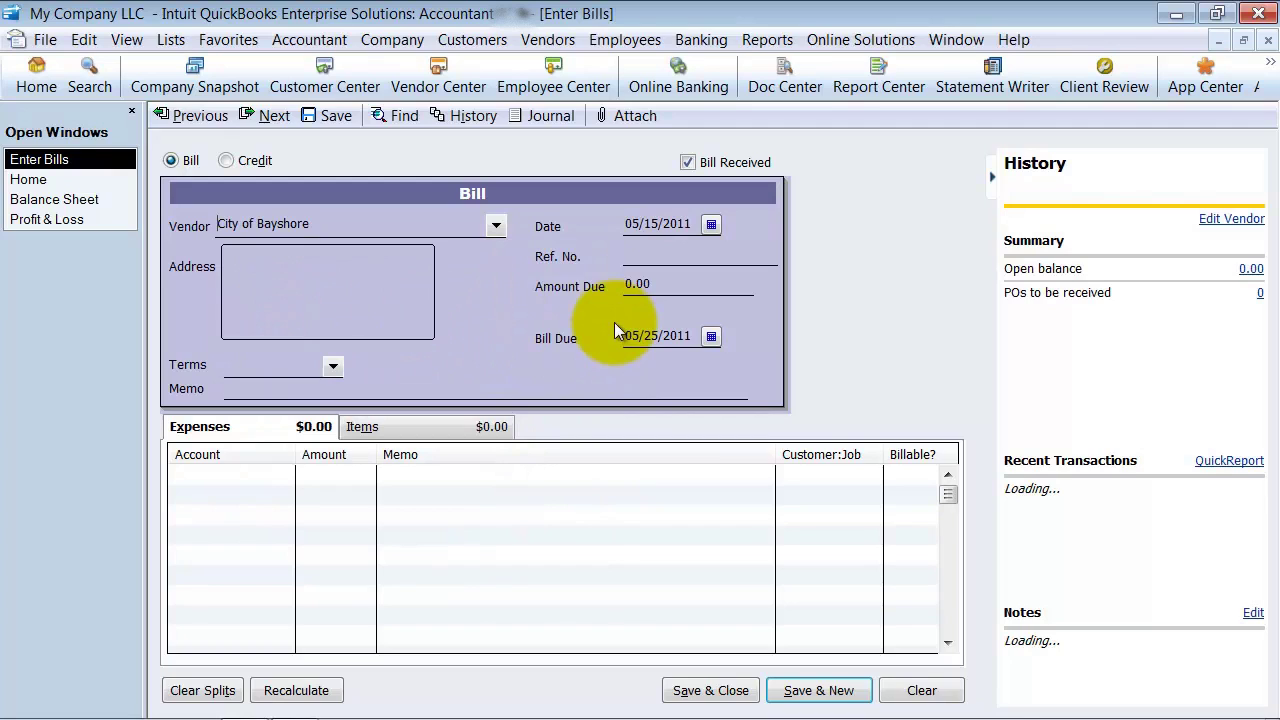
pyautogui.click(696, 223)
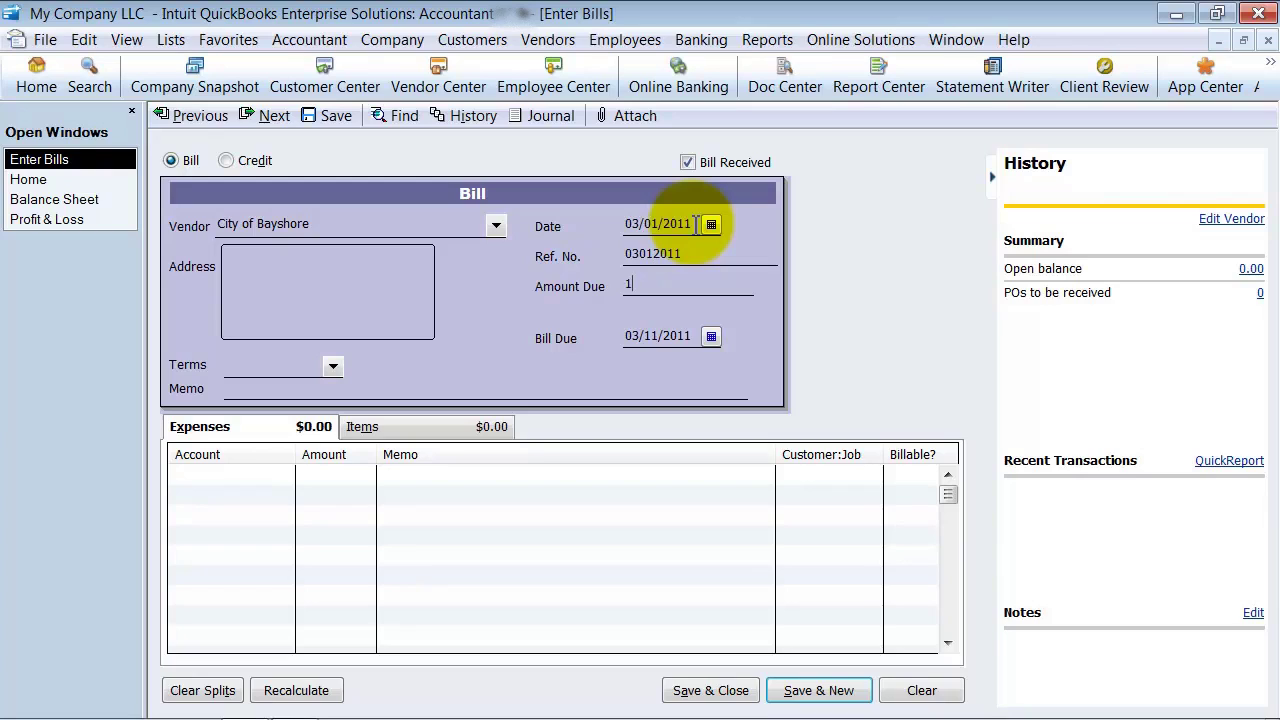
# - Complete the bill with 1,500.00 to Rent Expense, terms Due on receipt, and save it
pyautogui.press('Tab')
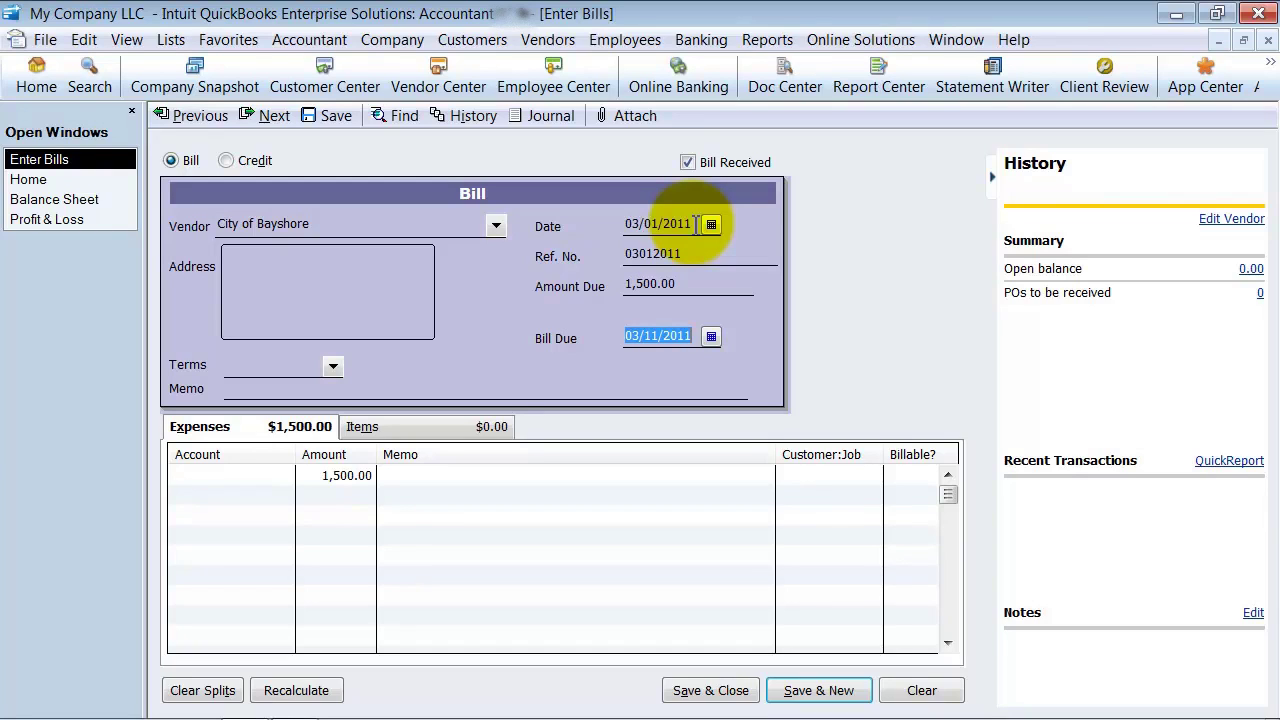
pyautogui.press('Tab')
pyautogui.write('d')
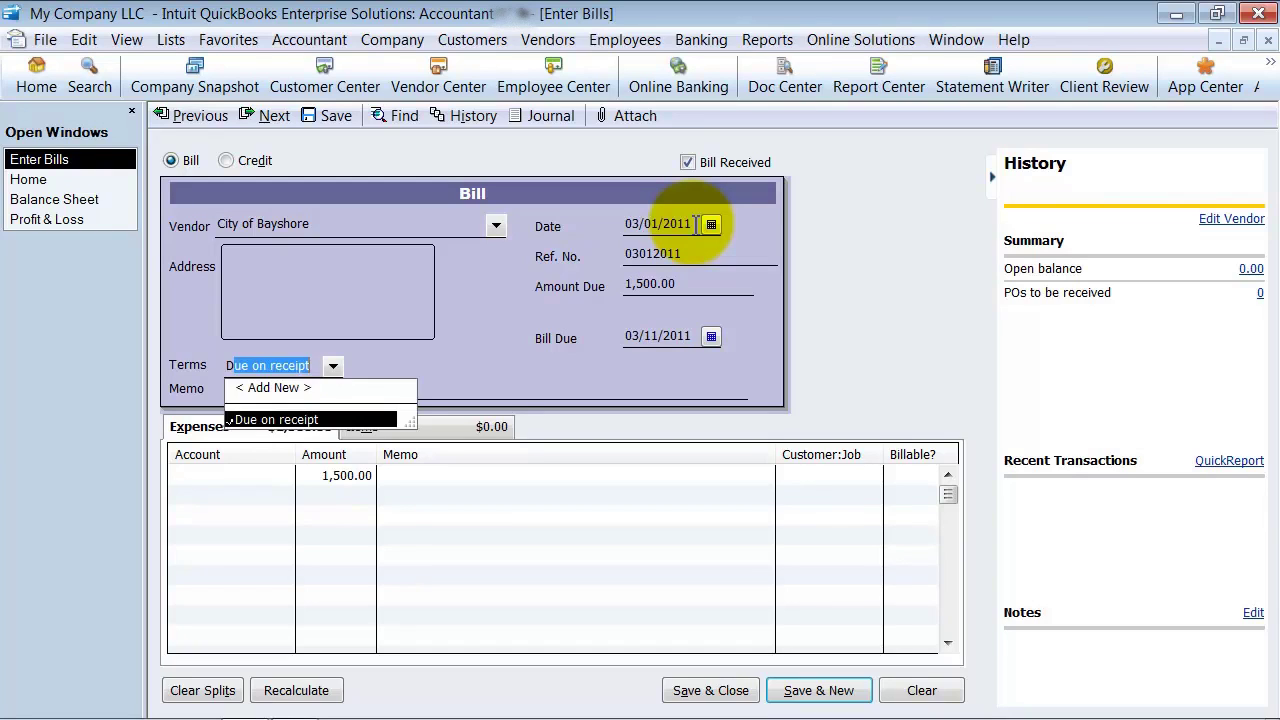
pyautogui.press('Tab')
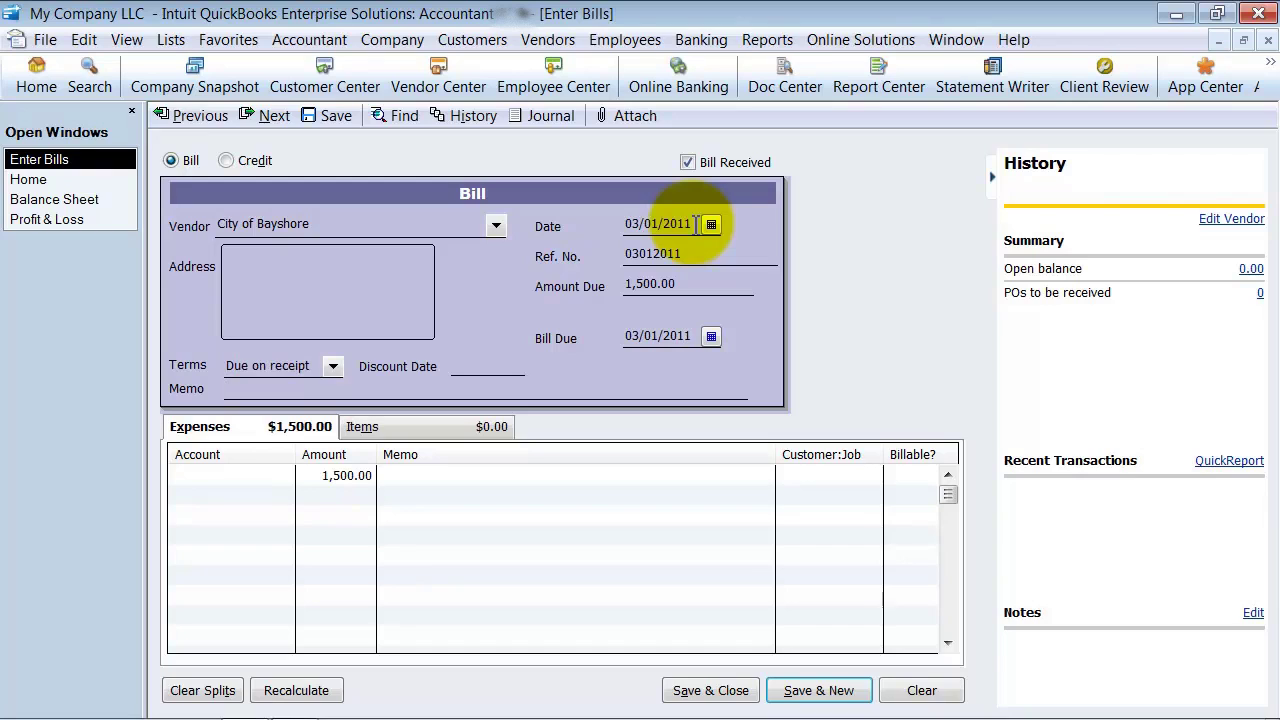
pyautogui.press('Tab')
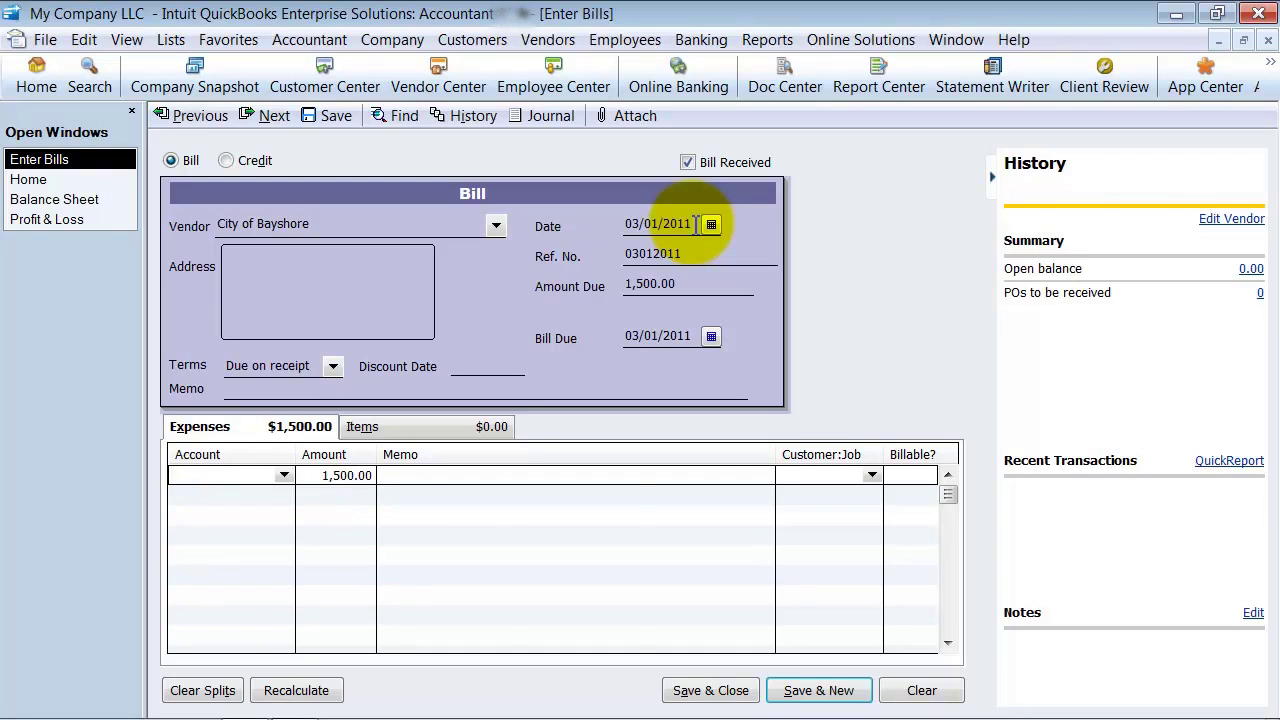
pyautogui.write('Rent Expense')
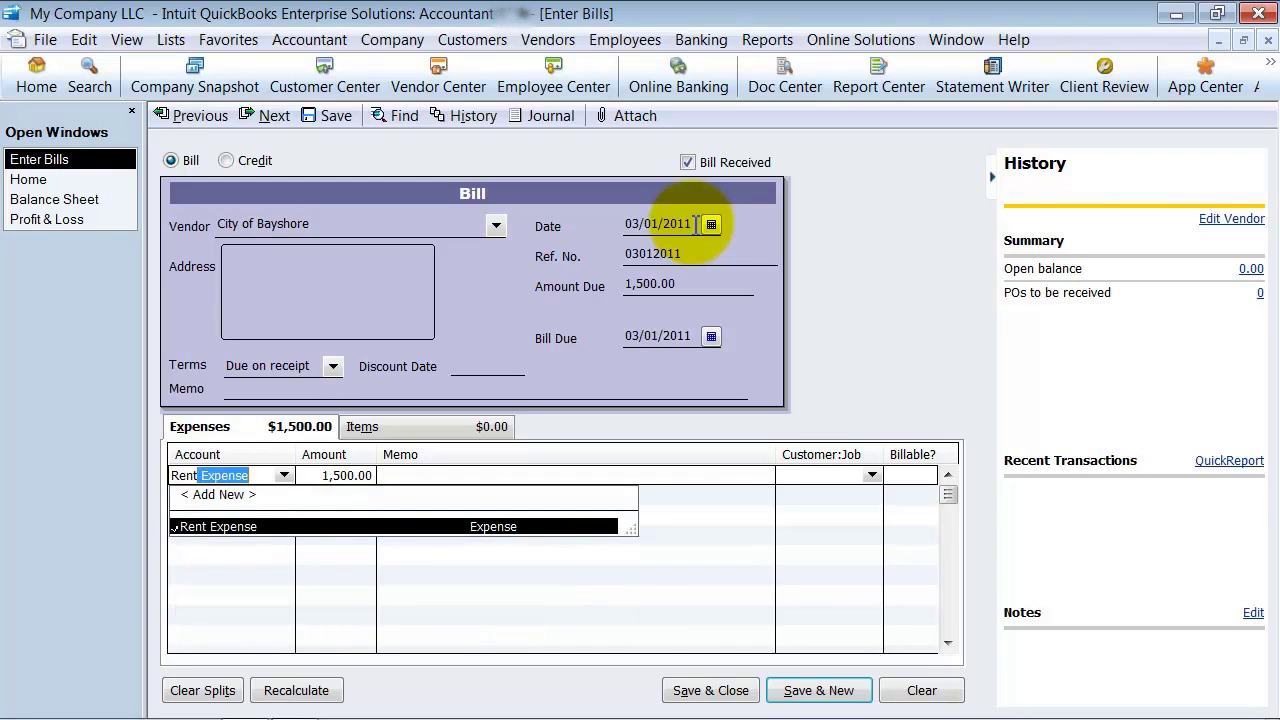
pyautogui.press('Tab')
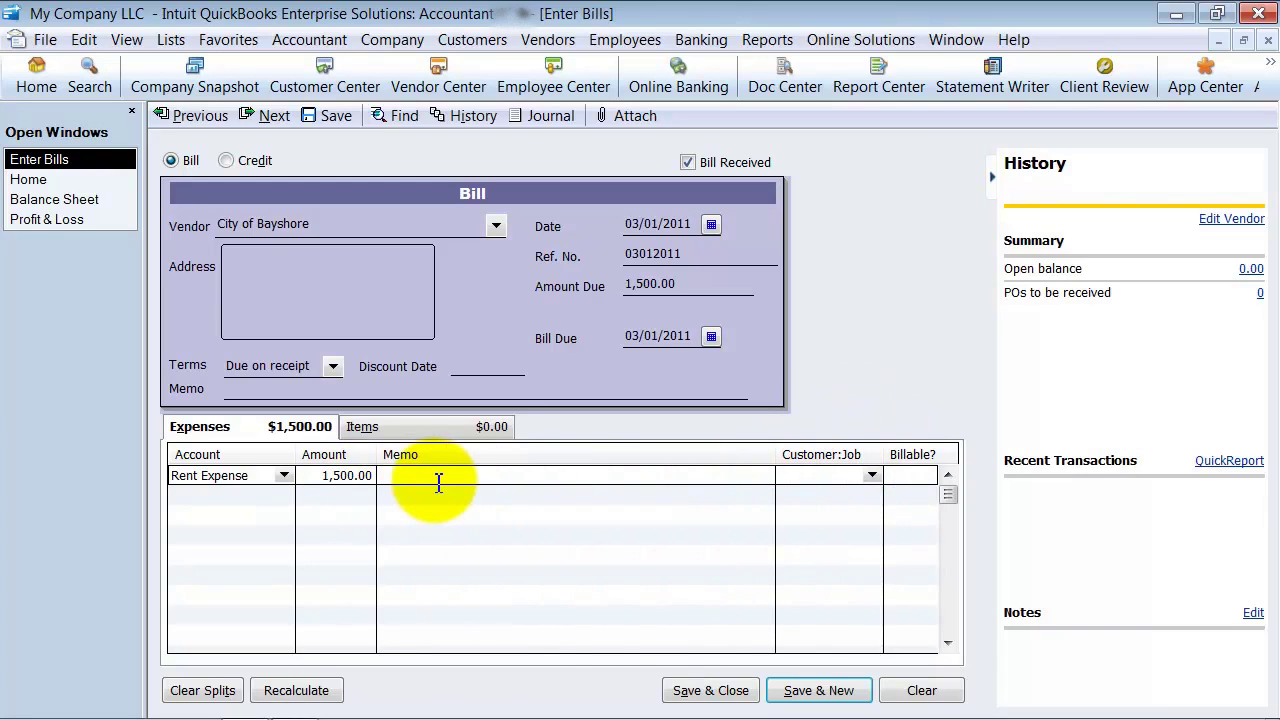
pyautogui.click(408, 475)
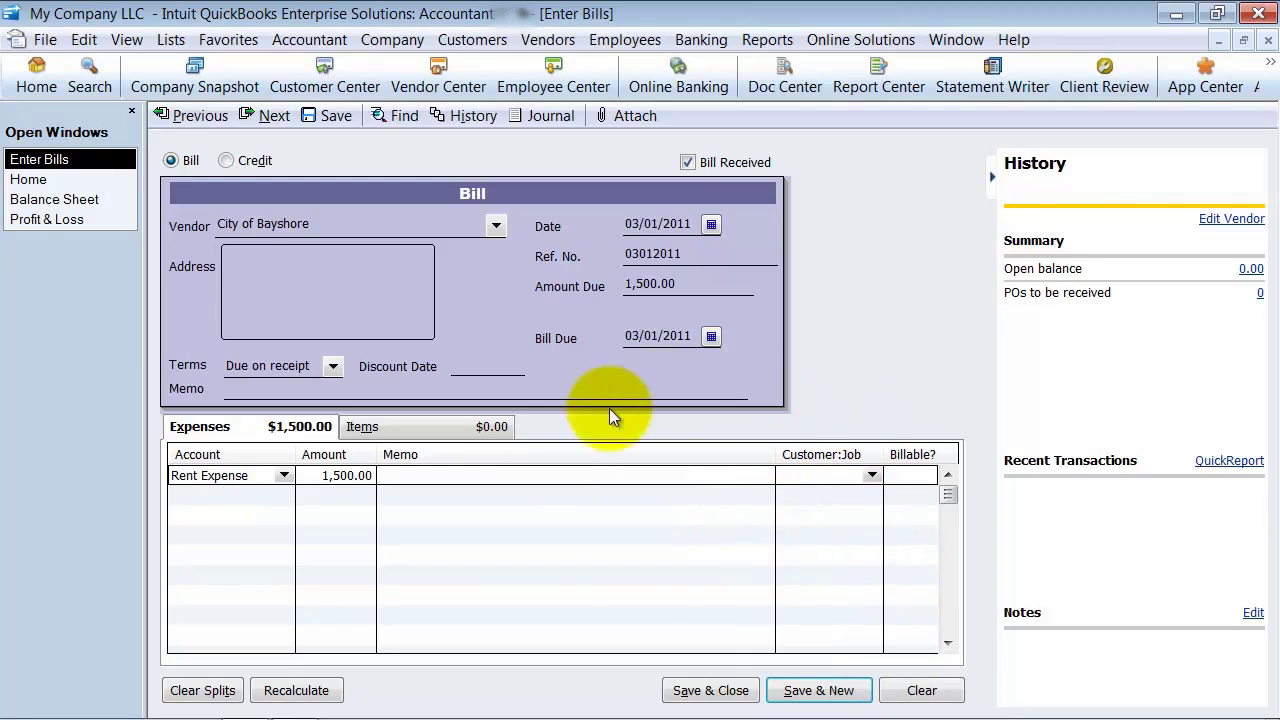
pyautogui.click(703, 692)
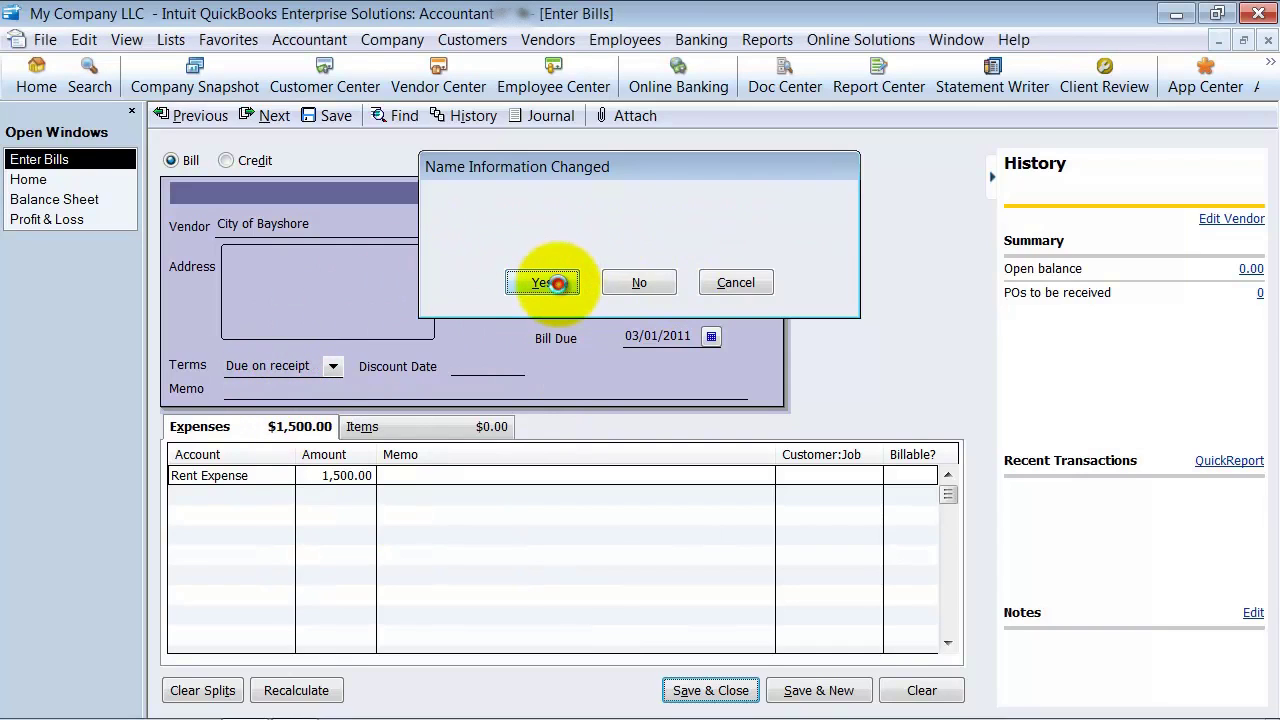
# - Keep the vendor's new terms and open the standard Profit & Loss starting 01/01/2011
pyautogui.click(541, 283)
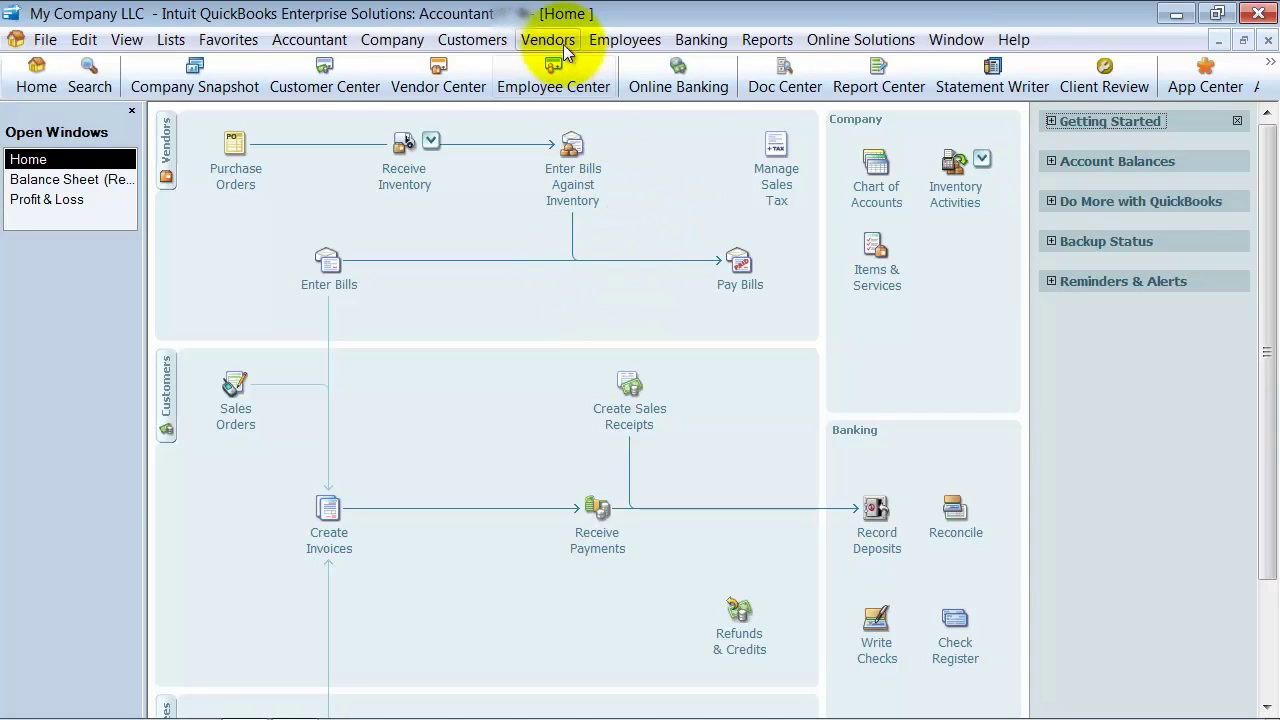
pyautogui.click(768, 40)
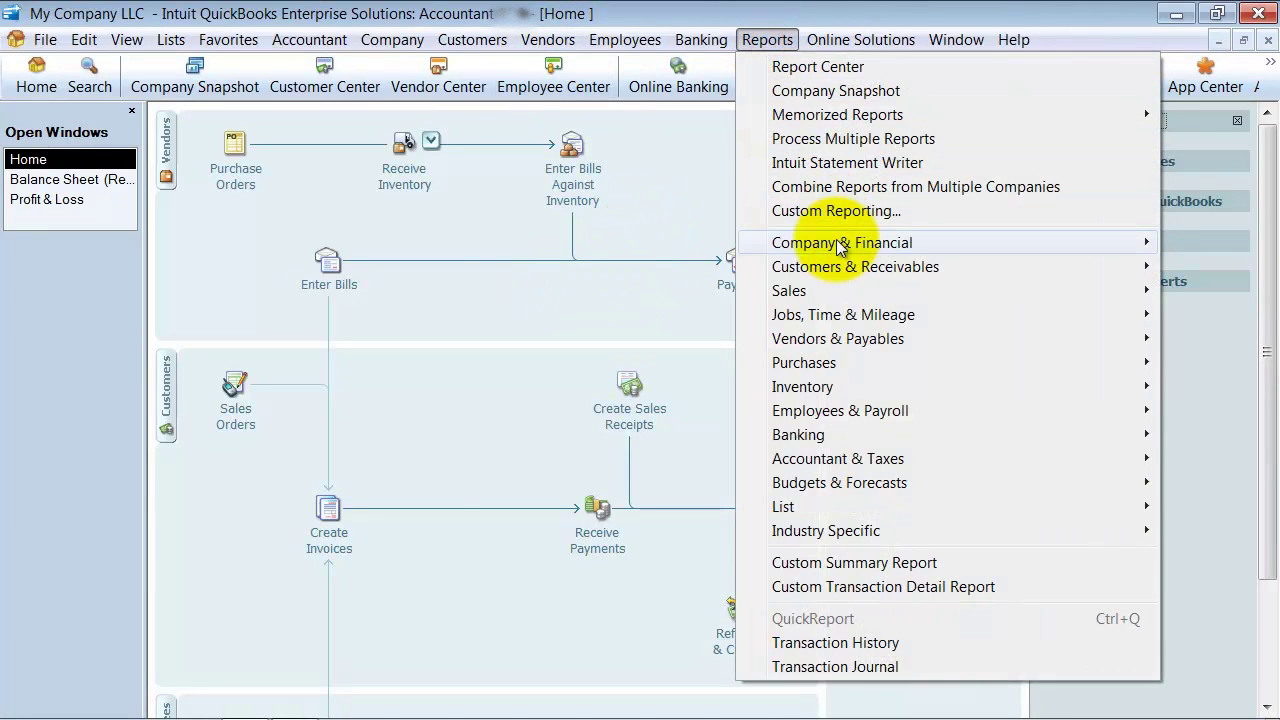
pyautogui.moveTo(840, 245)
pyautogui.click(654, 236)
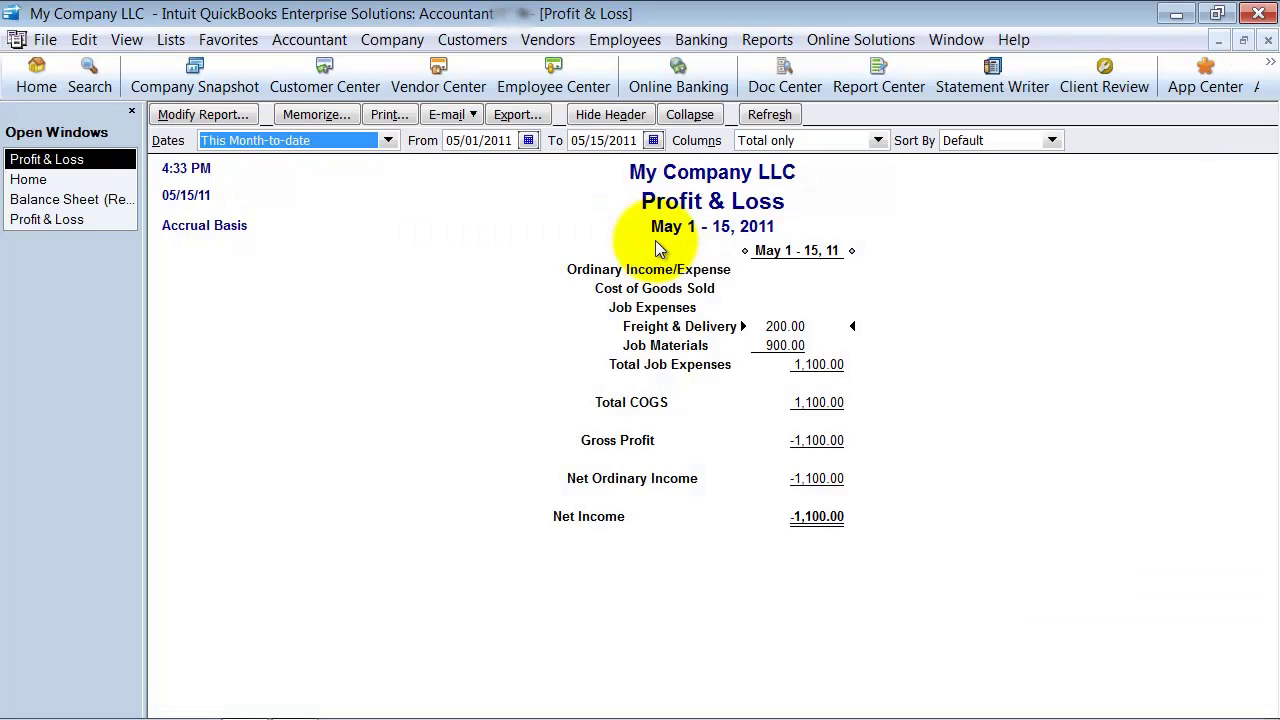
pyautogui.click(493, 140)
pyautogui.press('y')
# - Split the Profit & Loss into month columns, all resized to one equal narrow width
pyautogui.click(837, 138)
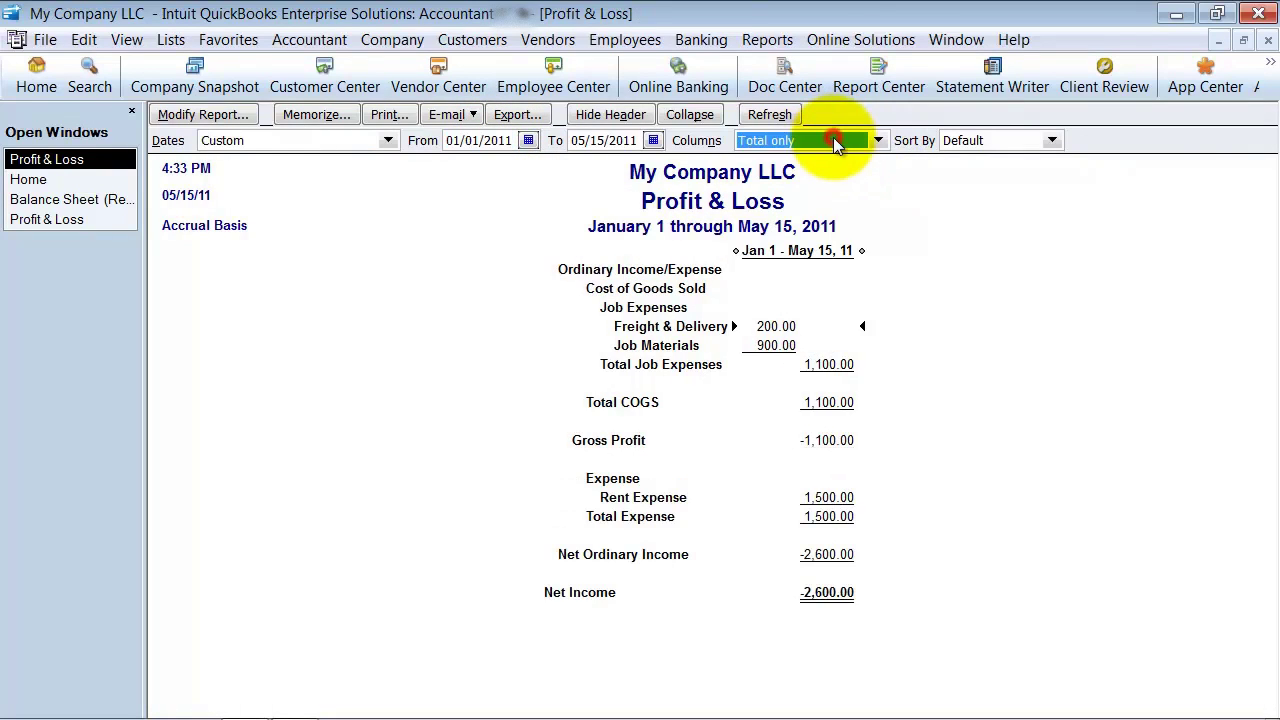
pyautogui.click(772, 259)
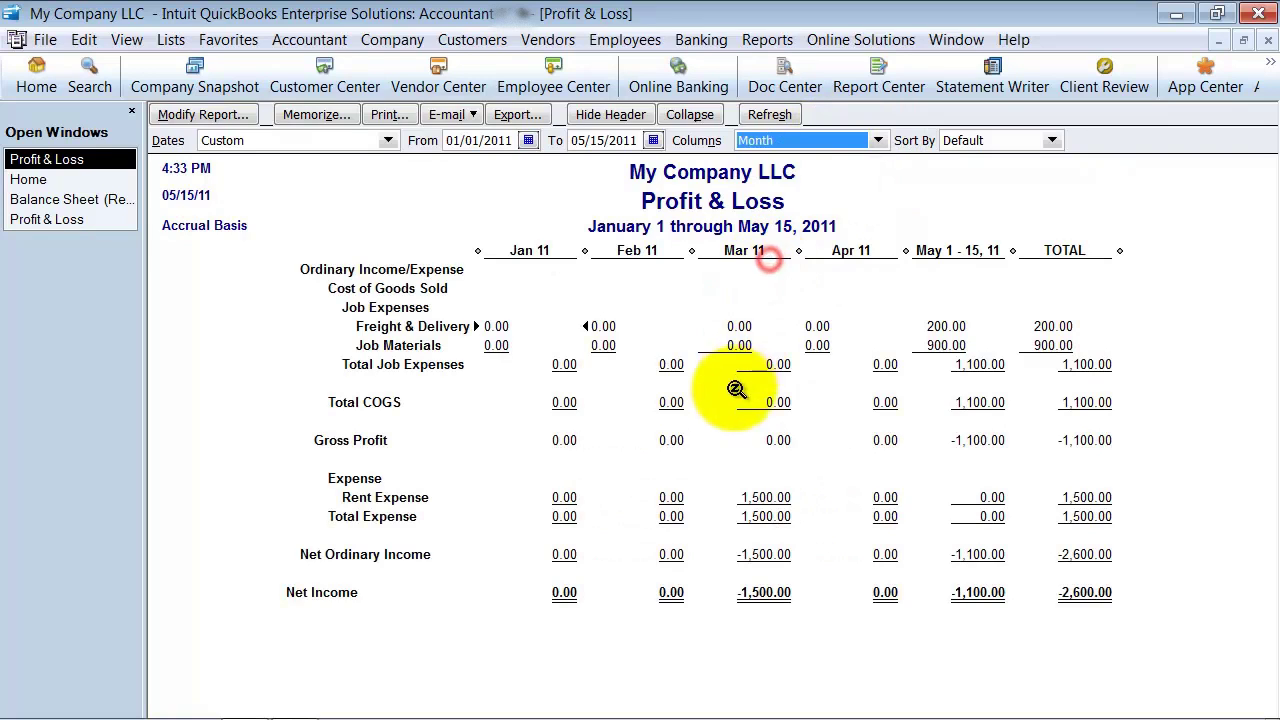
pyautogui.moveTo(709, 251); pyautogui.dragTo(690, 250)
pyautogui.click(599, 251)
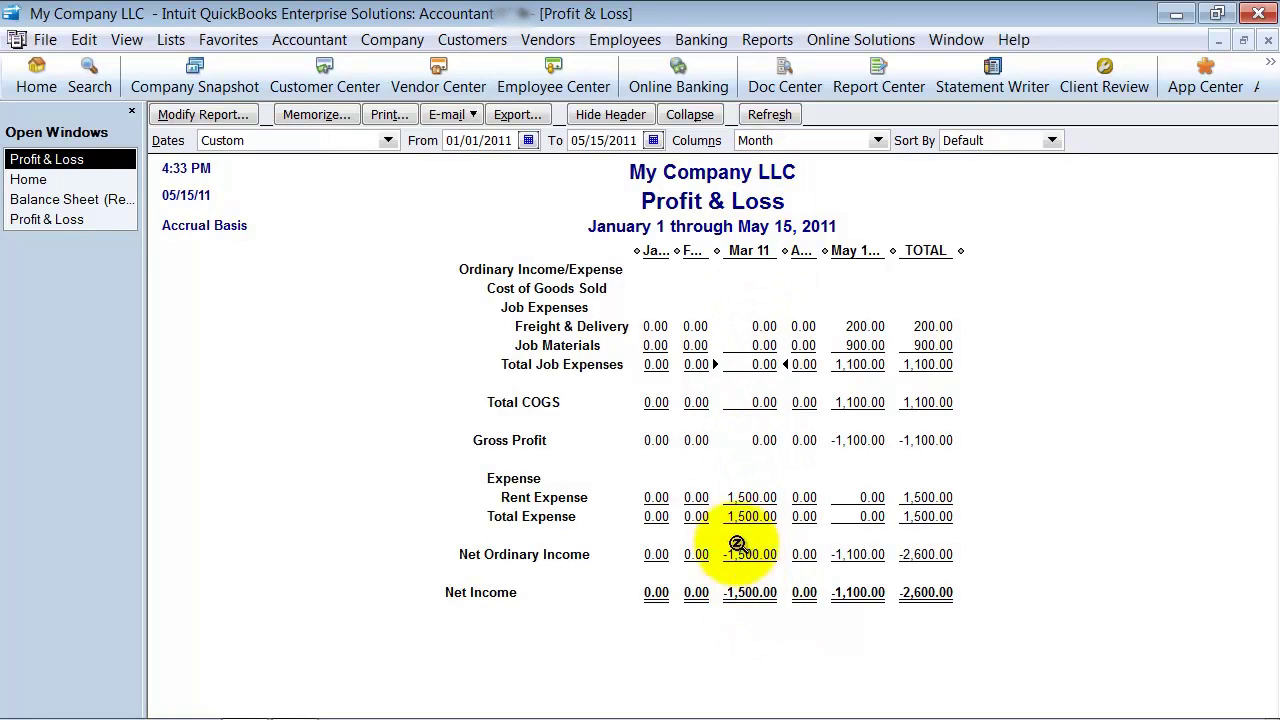
pyautogui.click(562, 40)
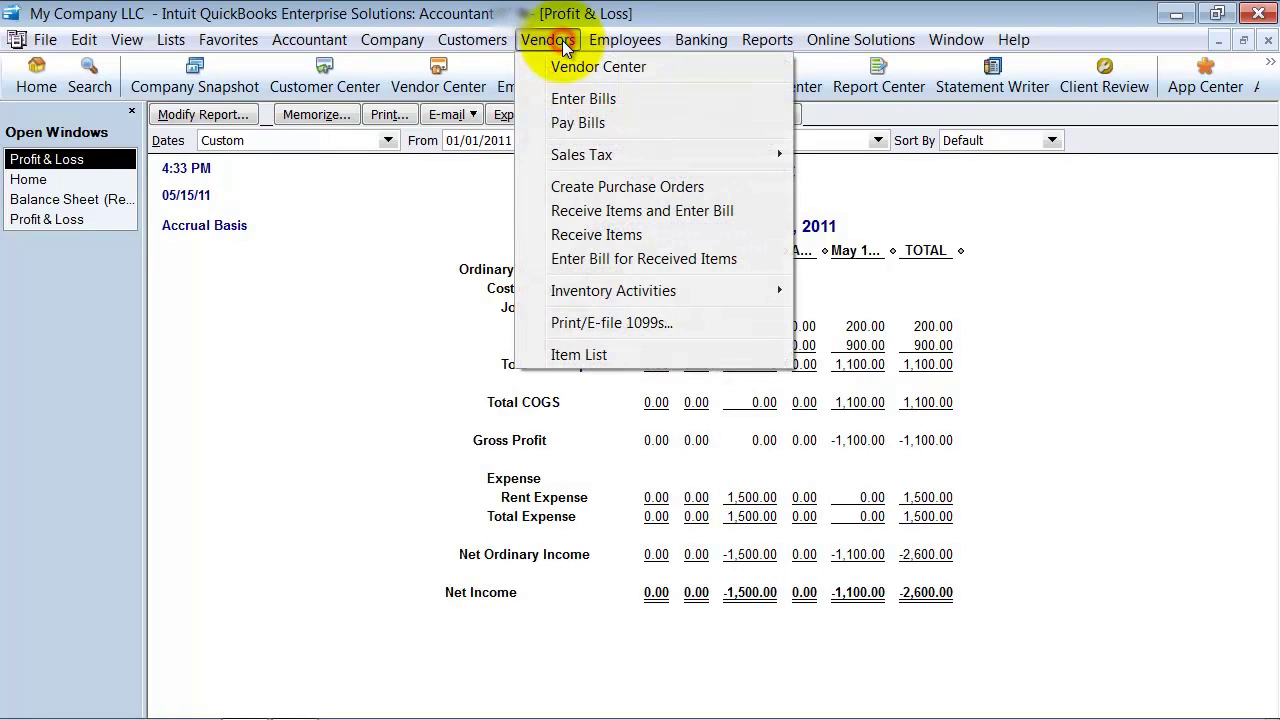
# - Pay the 1,500.00 City of Bayshore bill with manually assigned check 1001 dated 02/28/2011
pyautogui.click(580, 123)
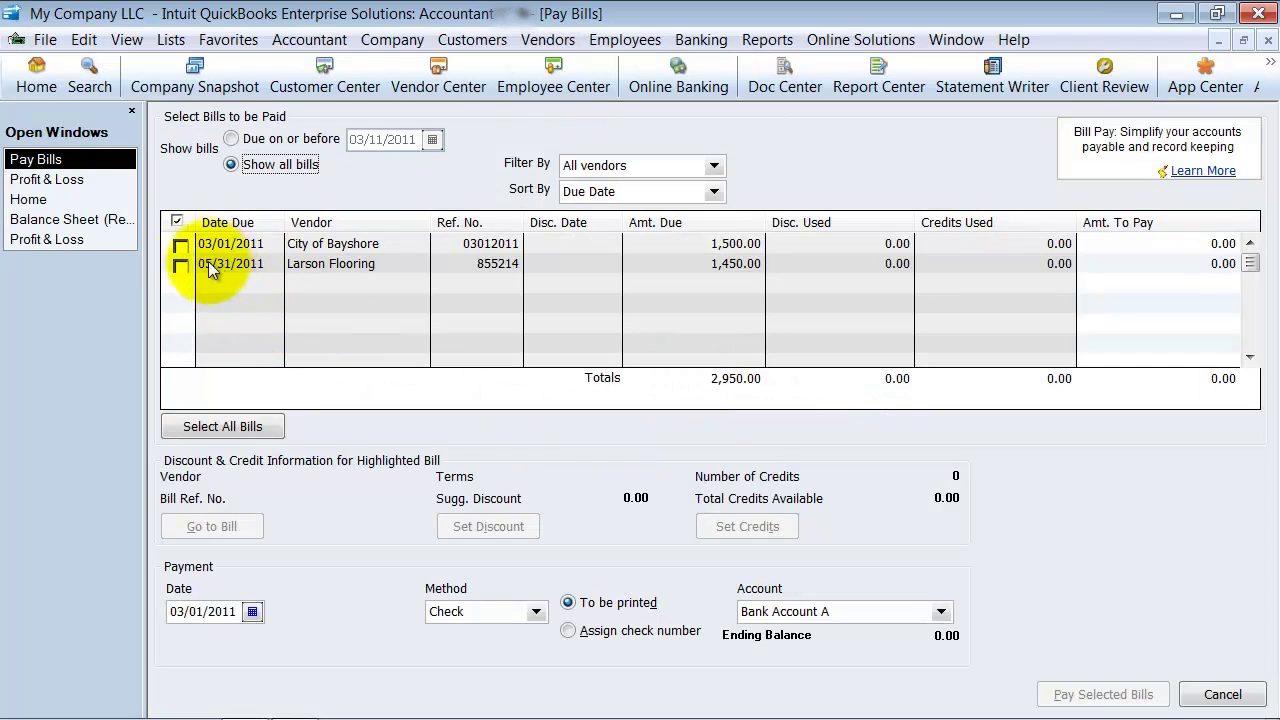
pyautogui.click(180, 244)
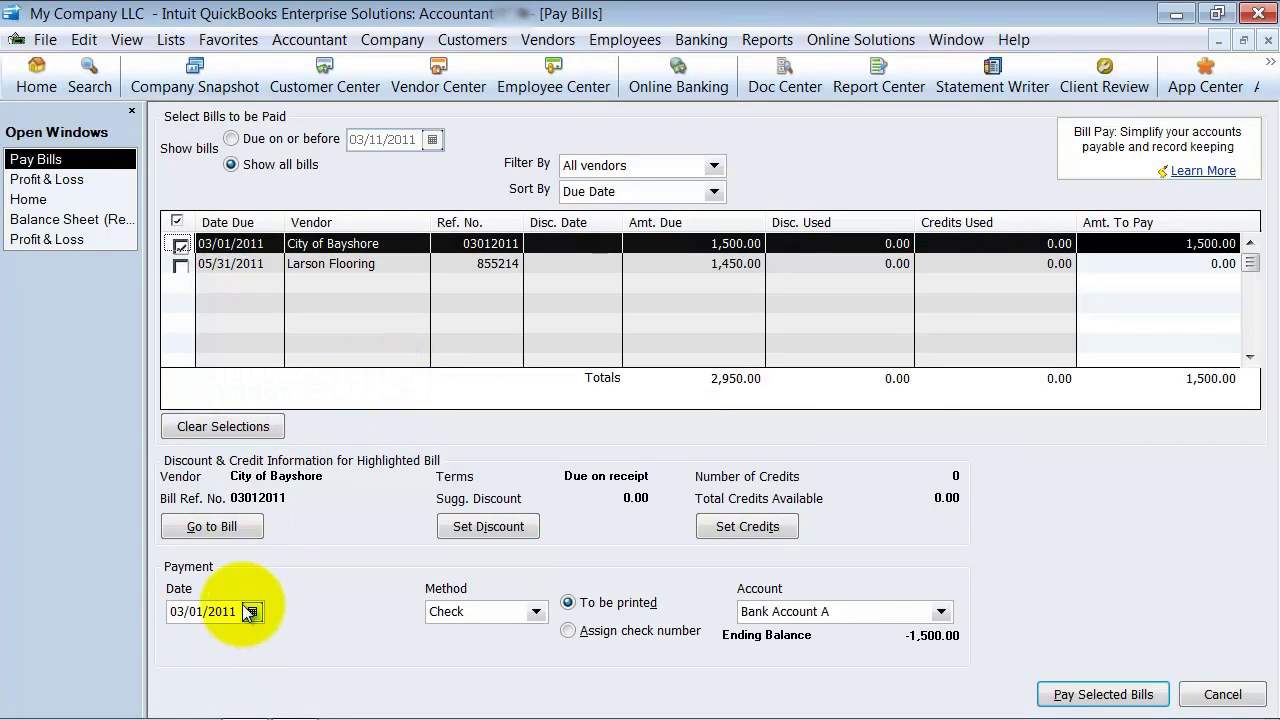
pyautogui.press('-')
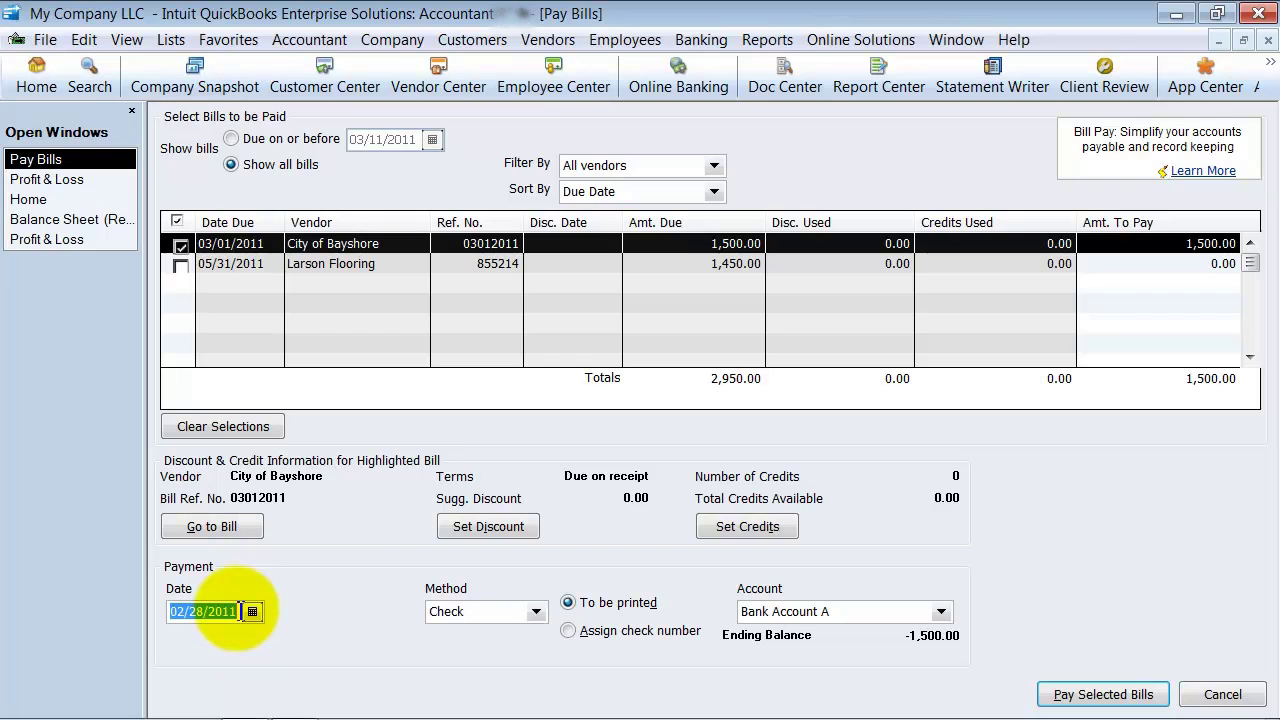
pyautogui.click(88, 179)
pyautogui.click(88, 179)
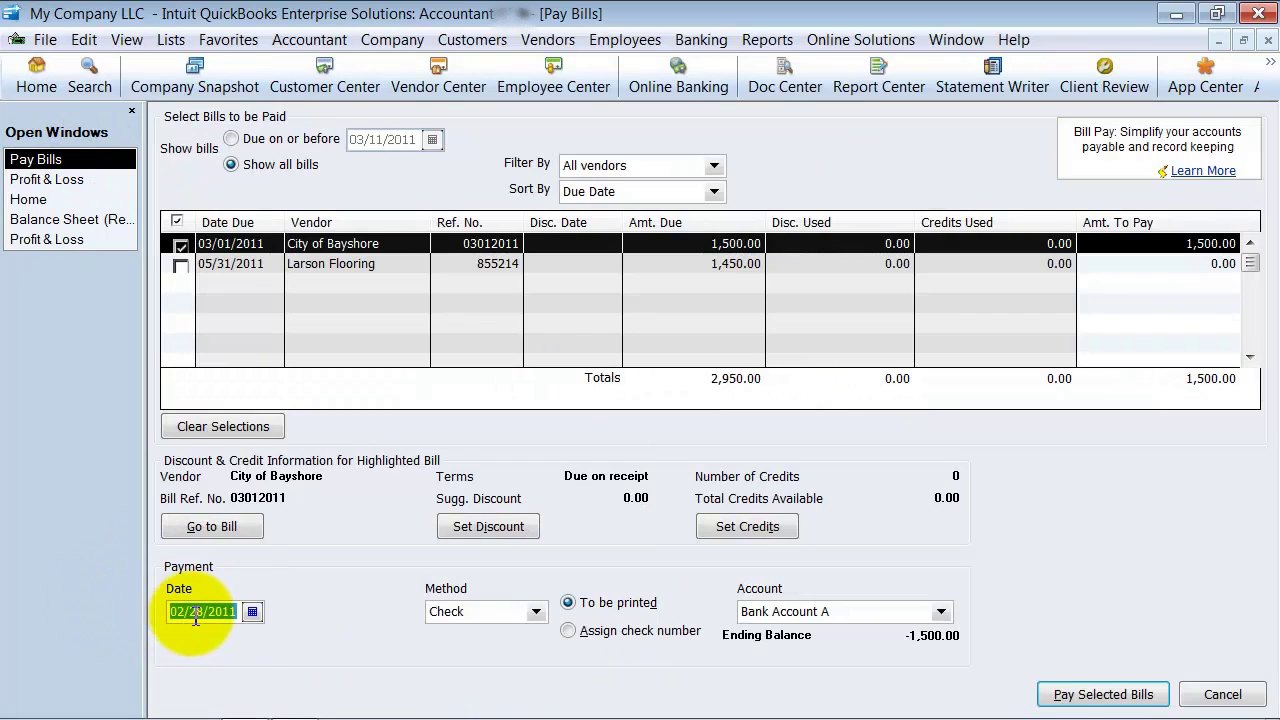
pyautogui.click(650, 632)
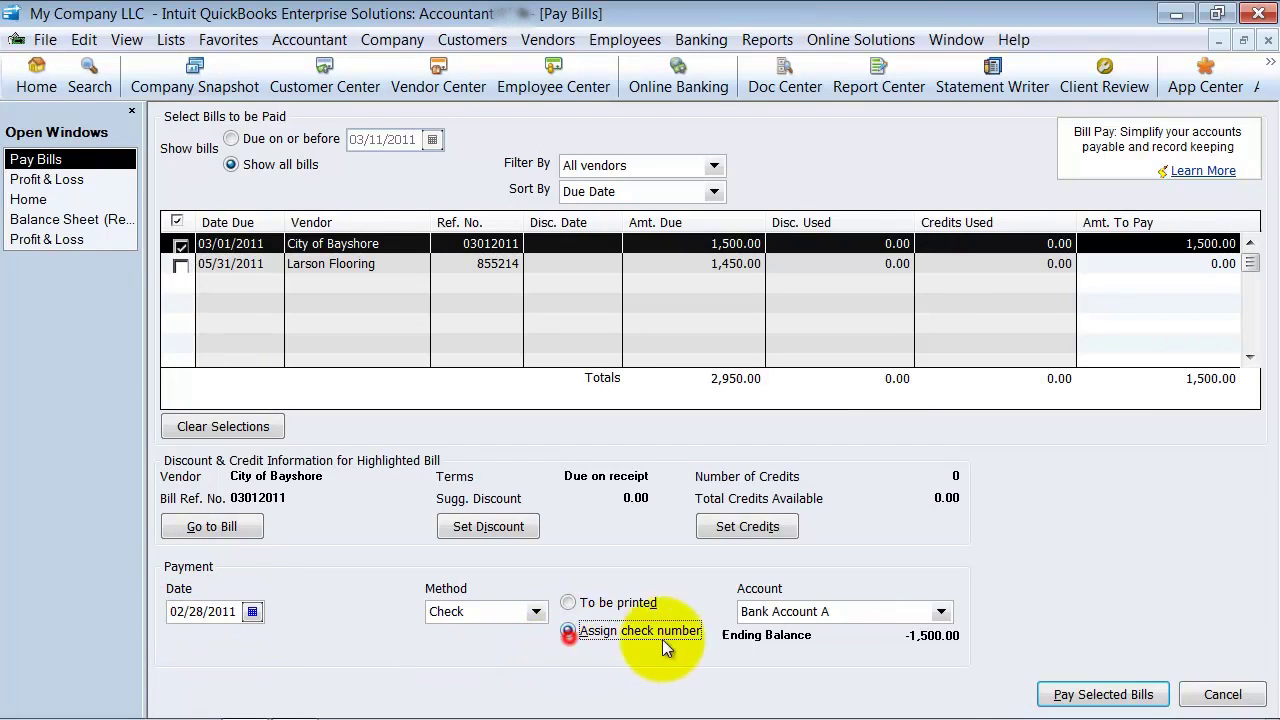
pyautogui.click(1103, 695)
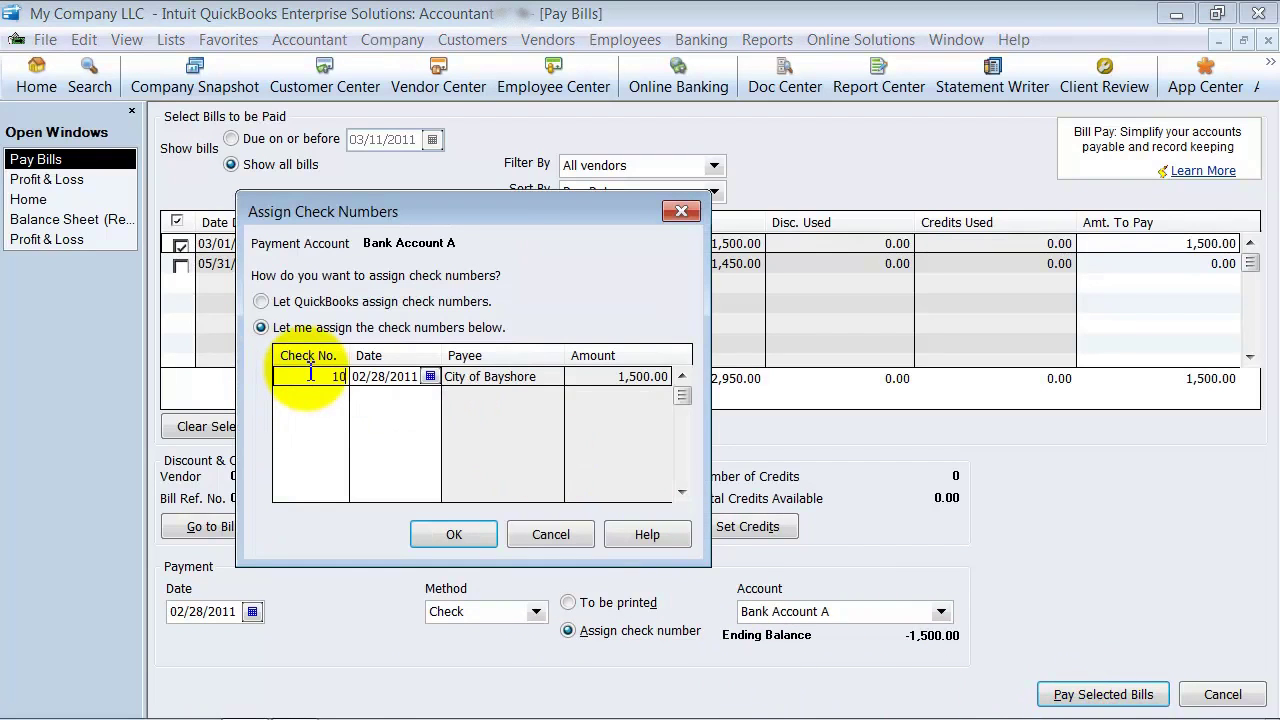
pyautogui.click(480, 540)
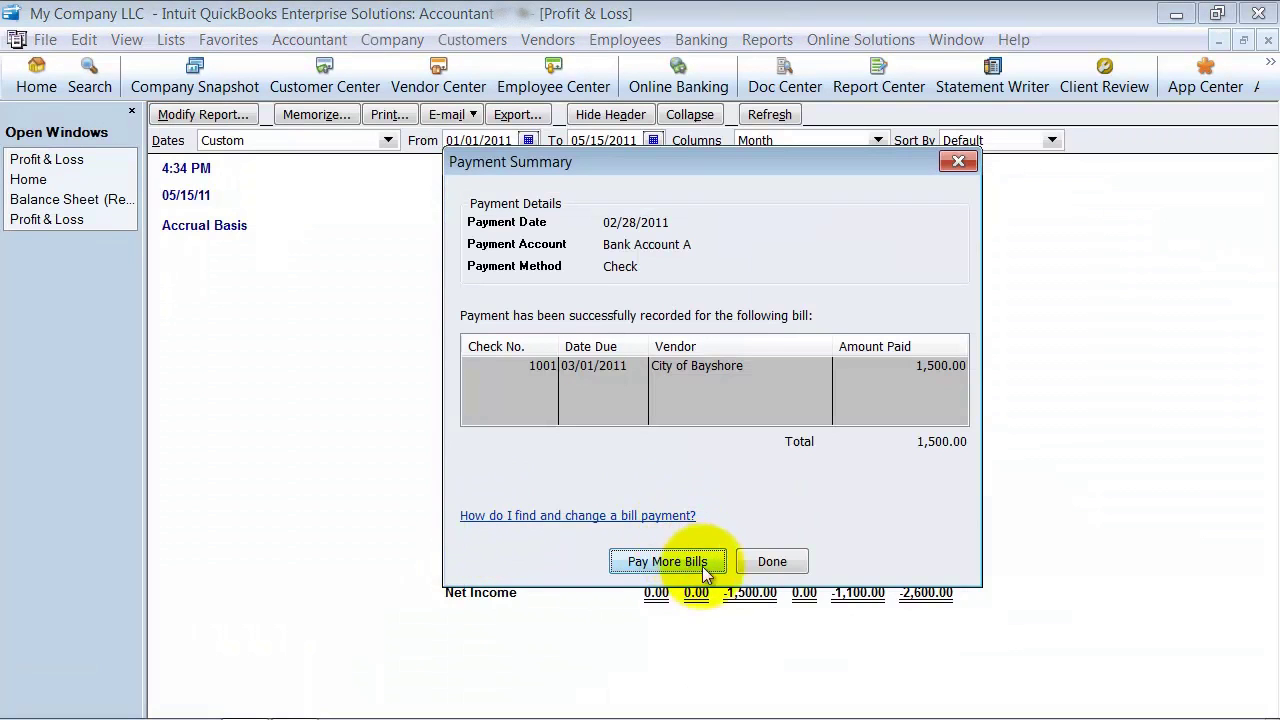
pyautogui.click(758, 561)
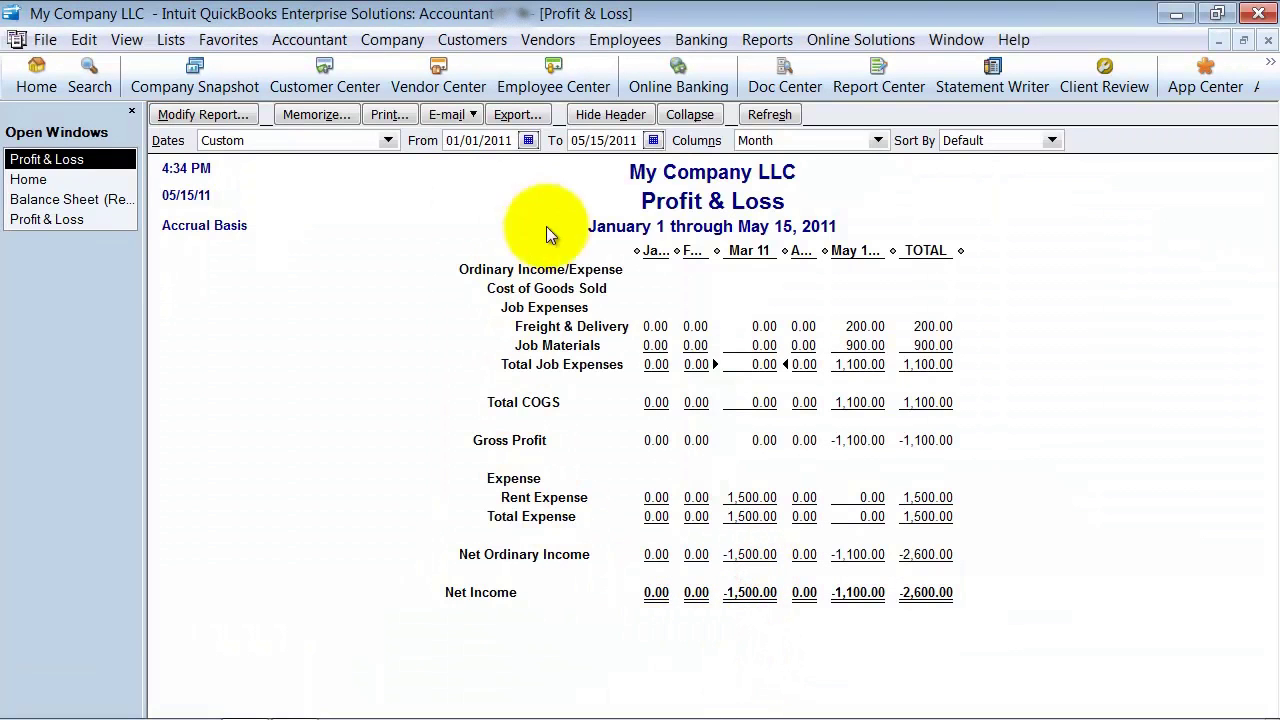
# - Refresh the Profit & Loss, re-equalize its narrowed columns, and switch to the Balance Sheet
pyautogui.click(760, 116)
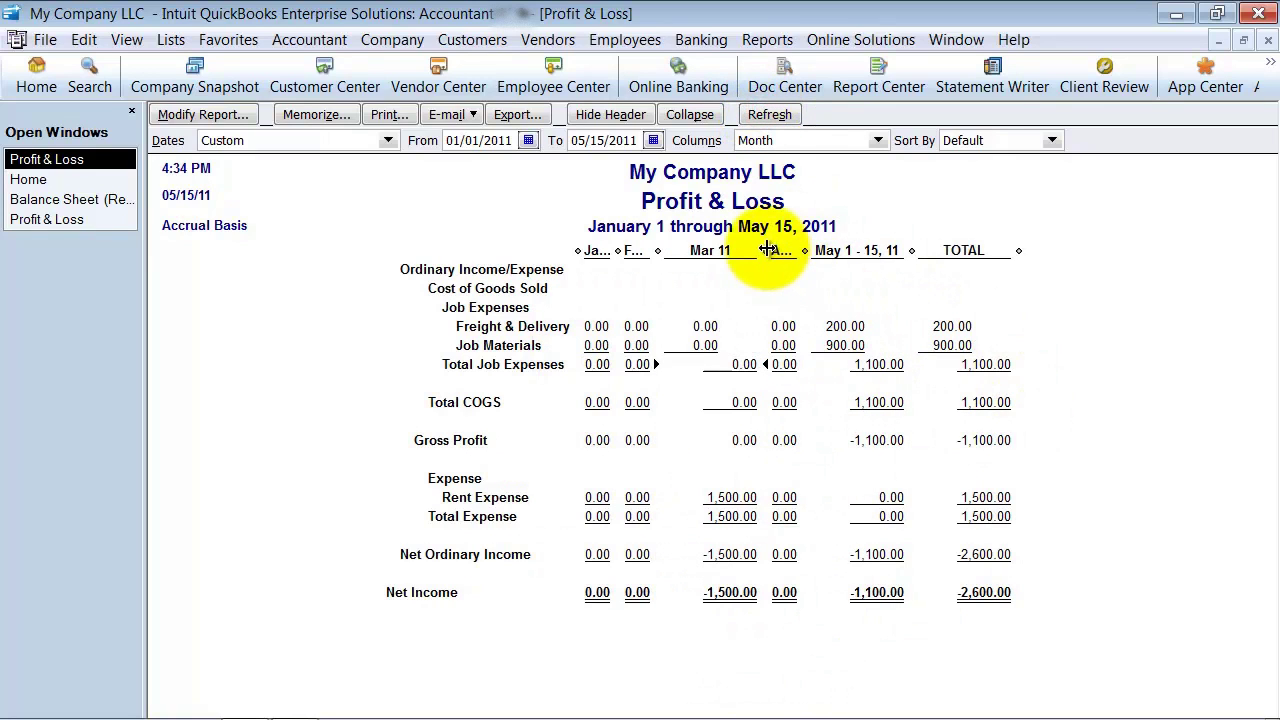
pyautogui.moveTo(768, 249); pyautogui.dragTo(704, 249)
pyautogui.click(605, 251)
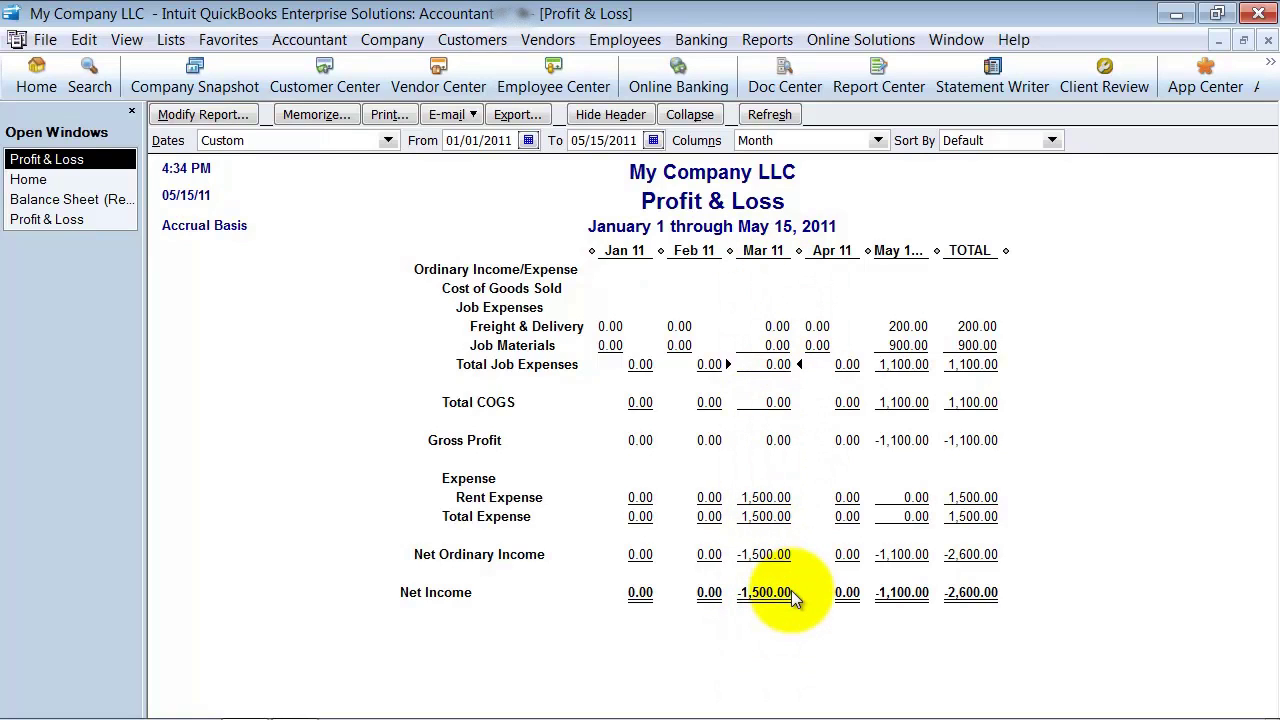
pyautogui.click(100, 200)
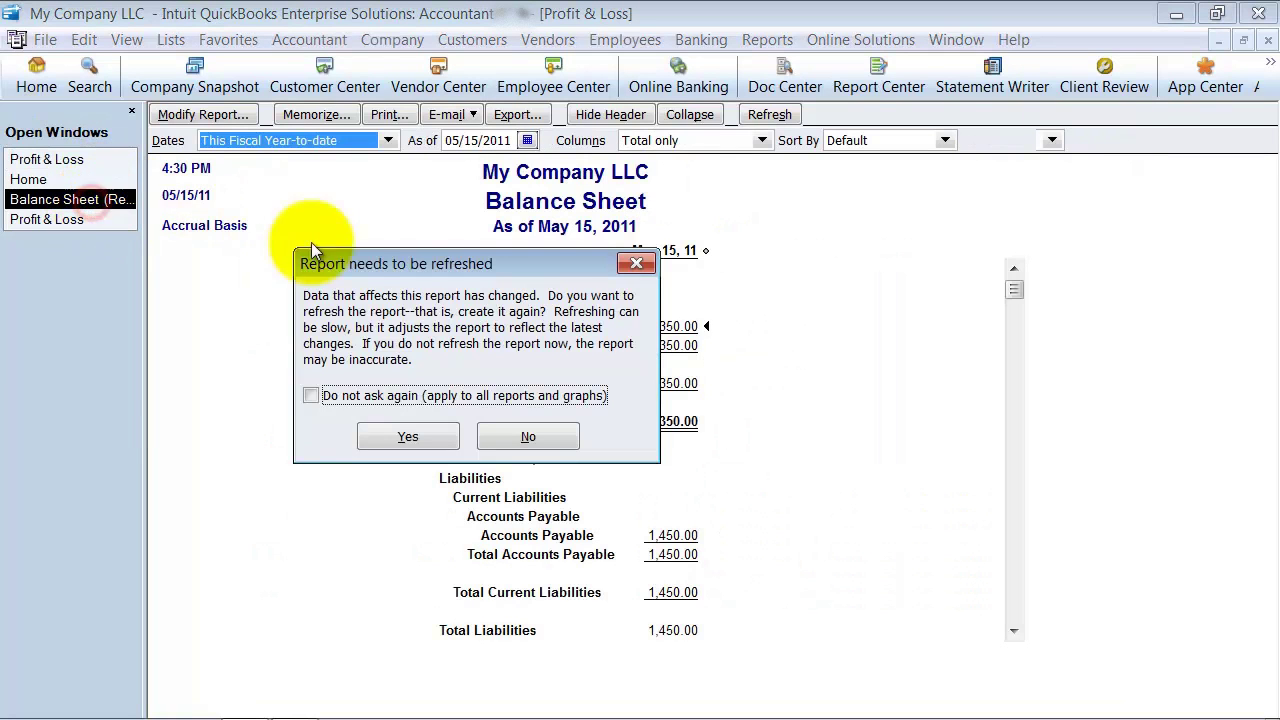
# - Refresh the Balance Sheet and set its as-of date to 02/28/2011
pyautogui.click(400, 440)
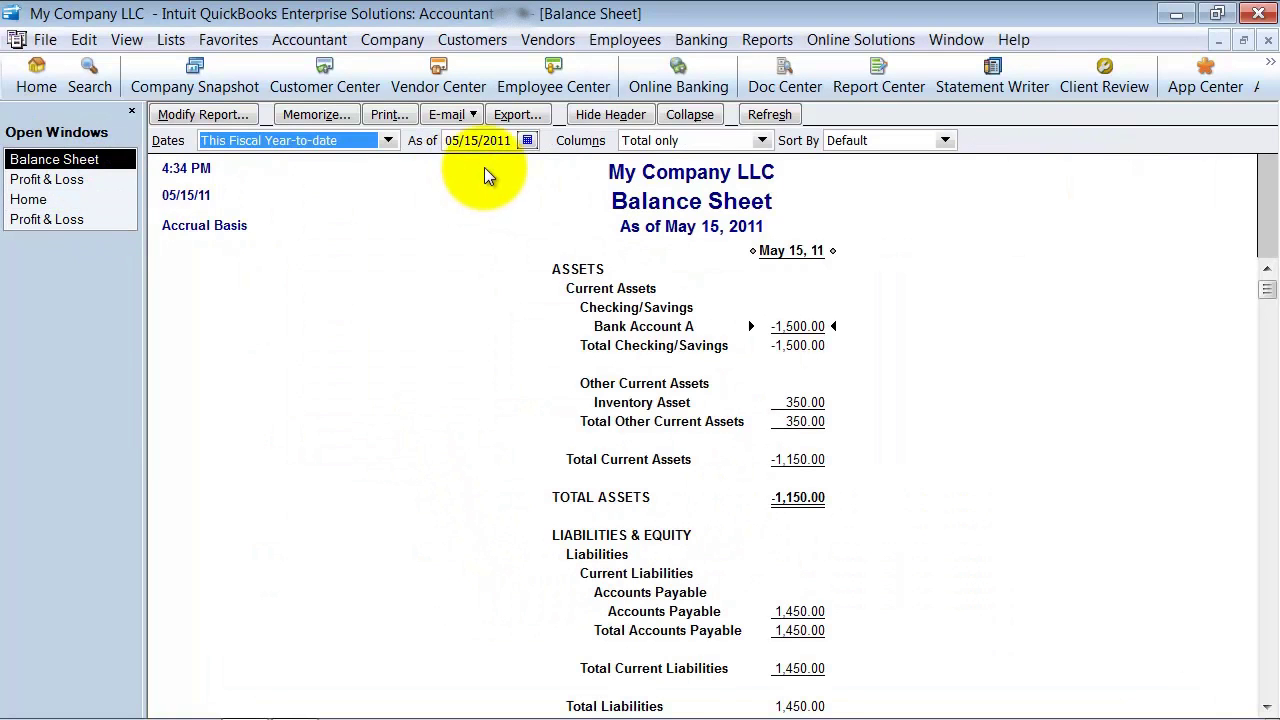
pyautogui.press('Tab')
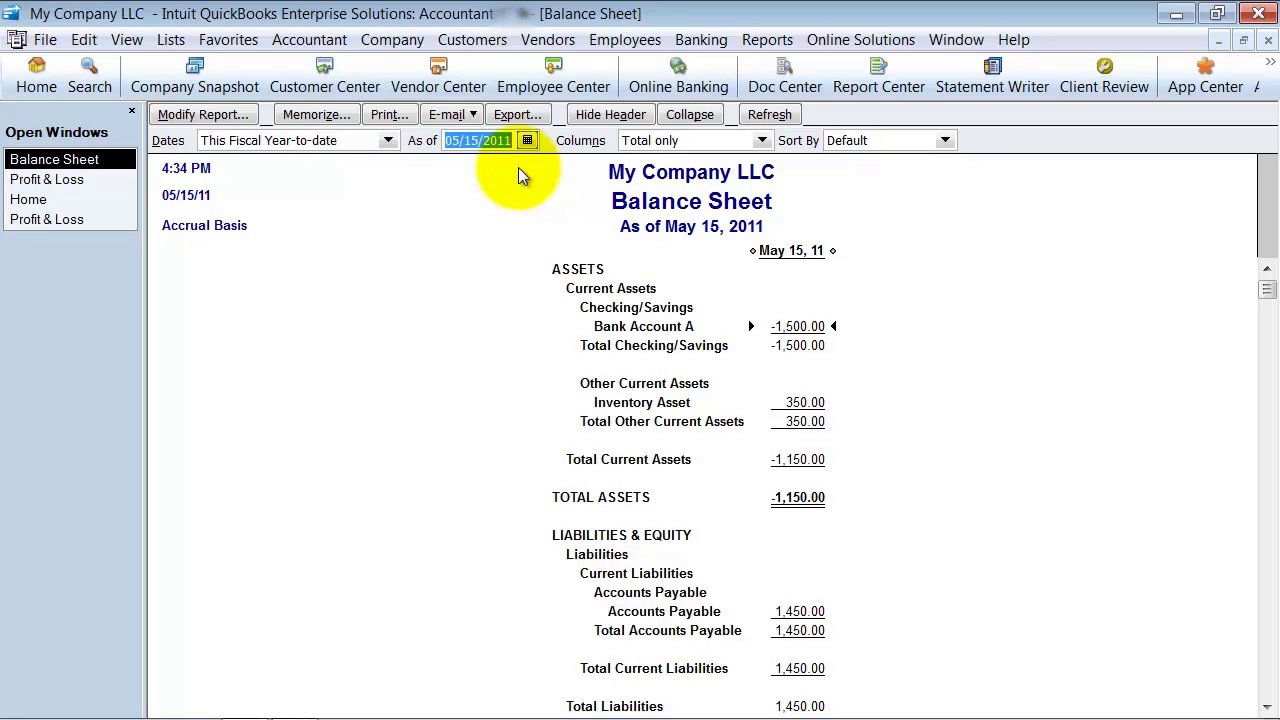
pyautogui.write('022811')
pyautogui.press('Tab')
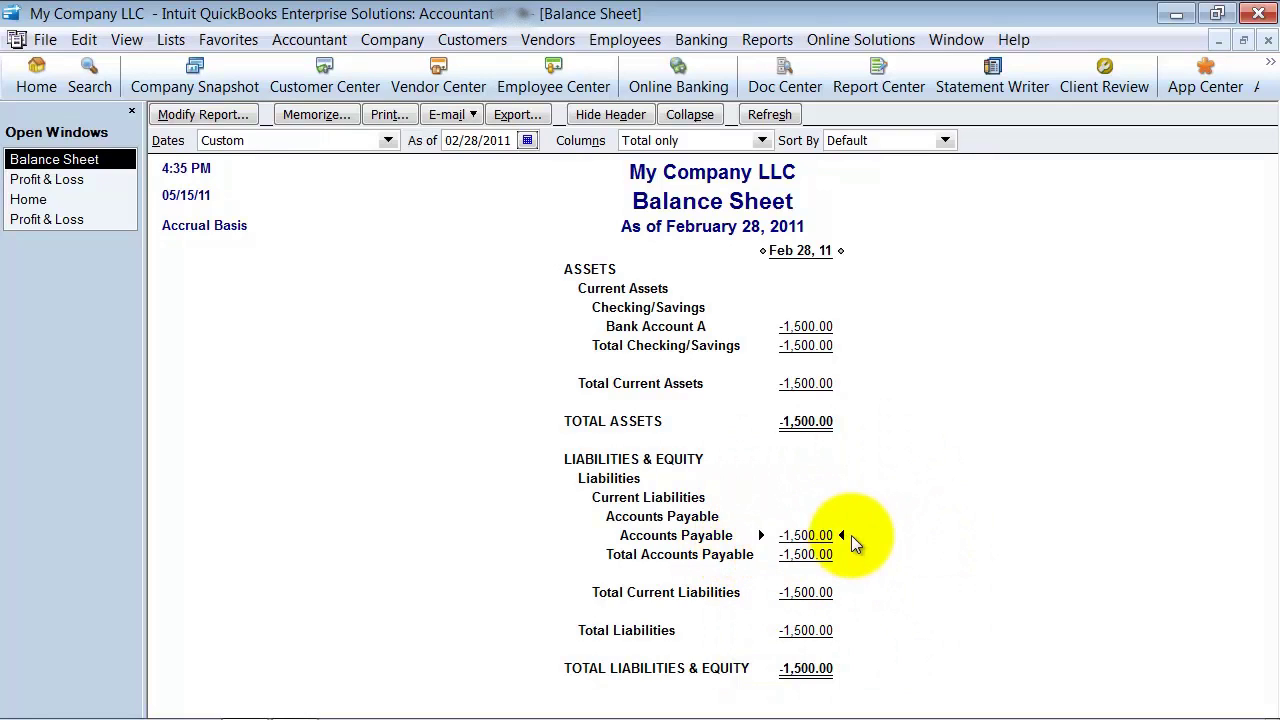
# - Change the Balance Sheet as-of date to 03/01/2011, check Total Equity, and return to Profit & Loss
pyautogui.click(519, 141)
pyautogui.write('3/1')
pyautogui.press('Tab')
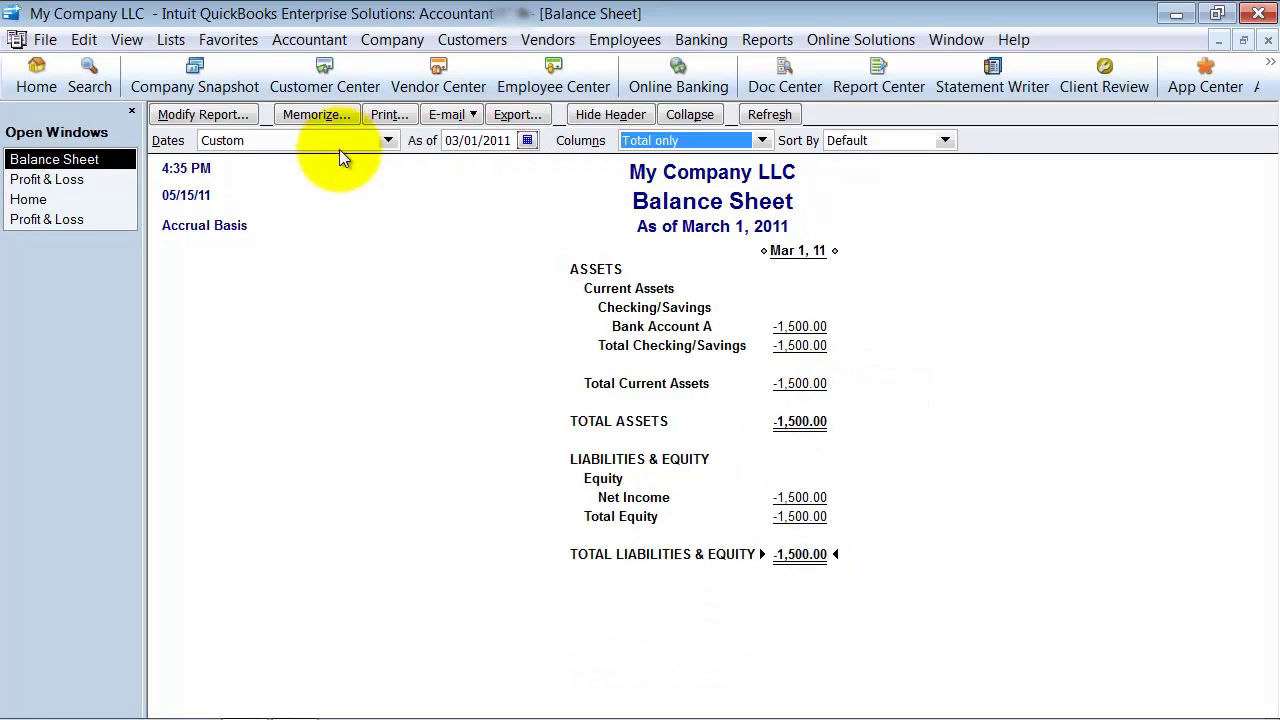
pyautogui.click(771, 517)
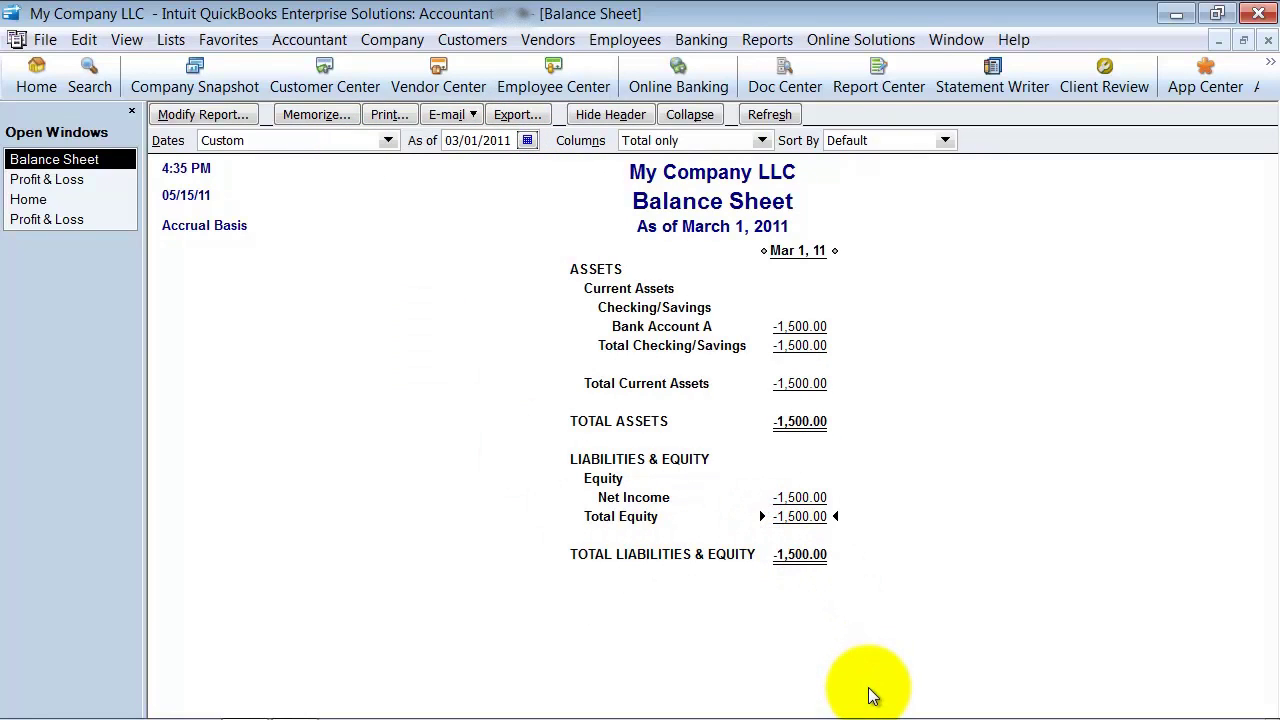
pyautogui.click(40, 179)
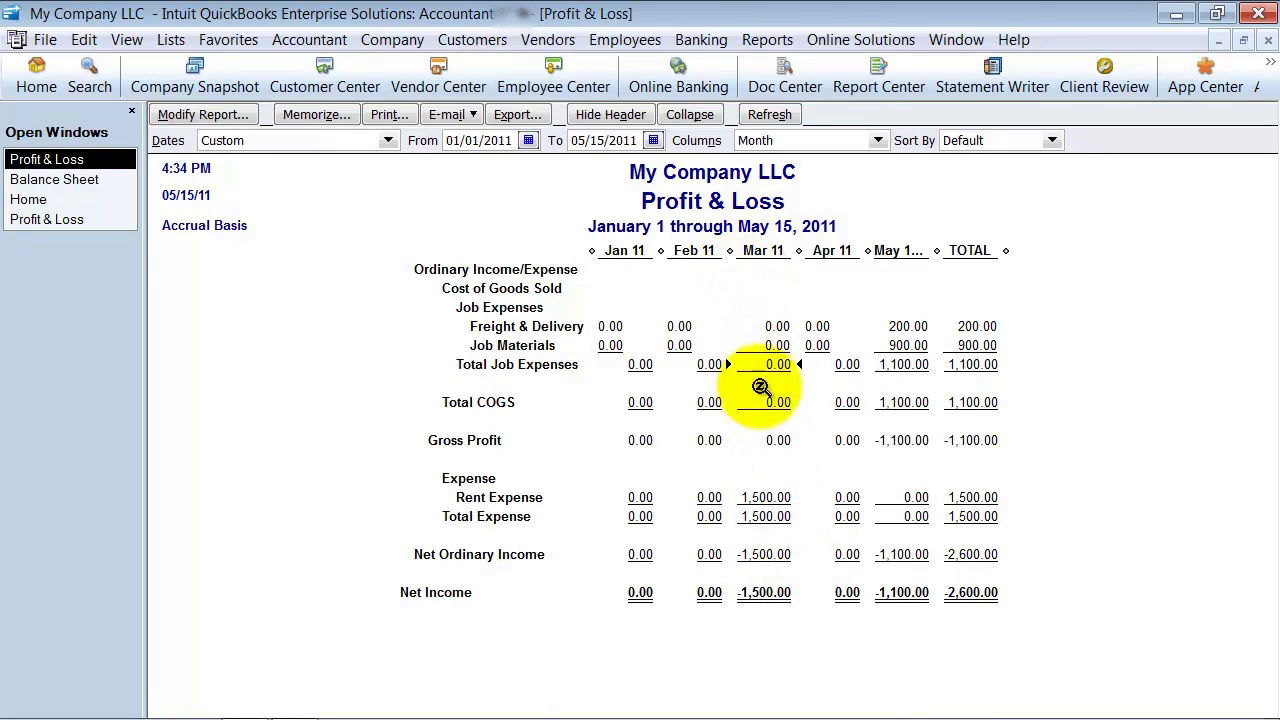
# - Check the 1,500.00 March Rent Expense, then close the Profit & Loss without memorizing it
pyautogui.click(760, 497)
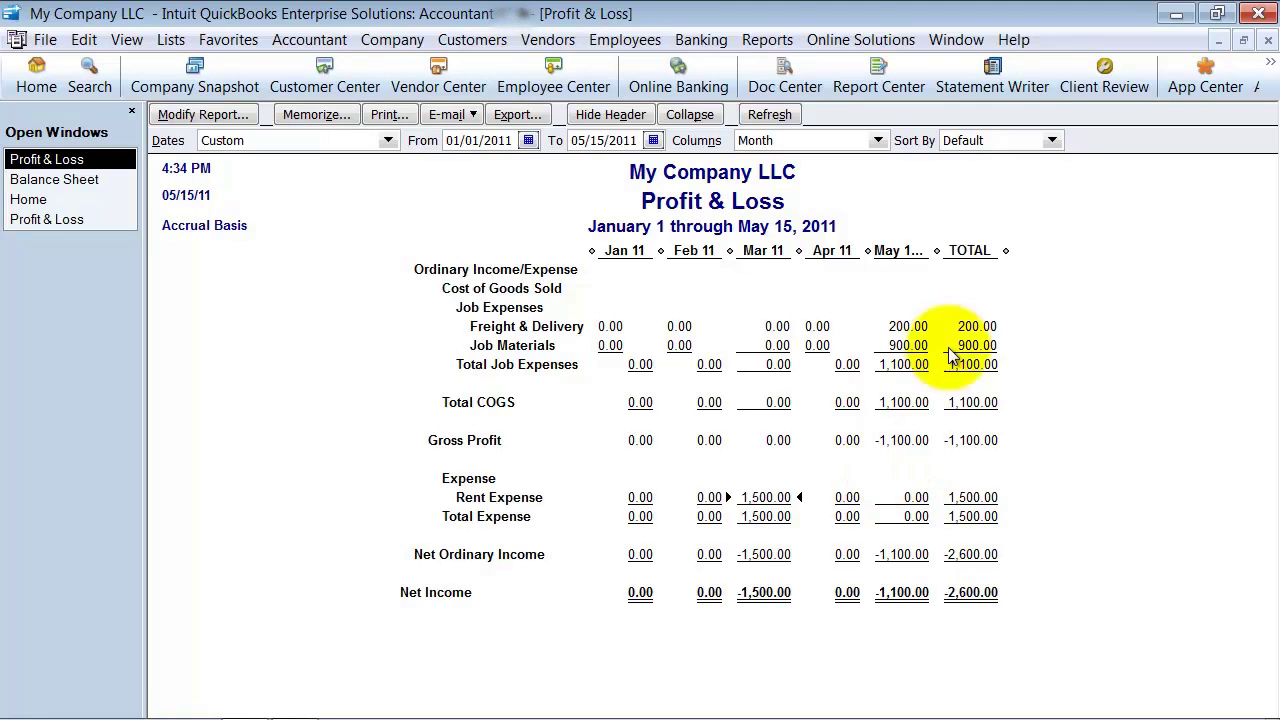
pyautogui.click(1268, 41)
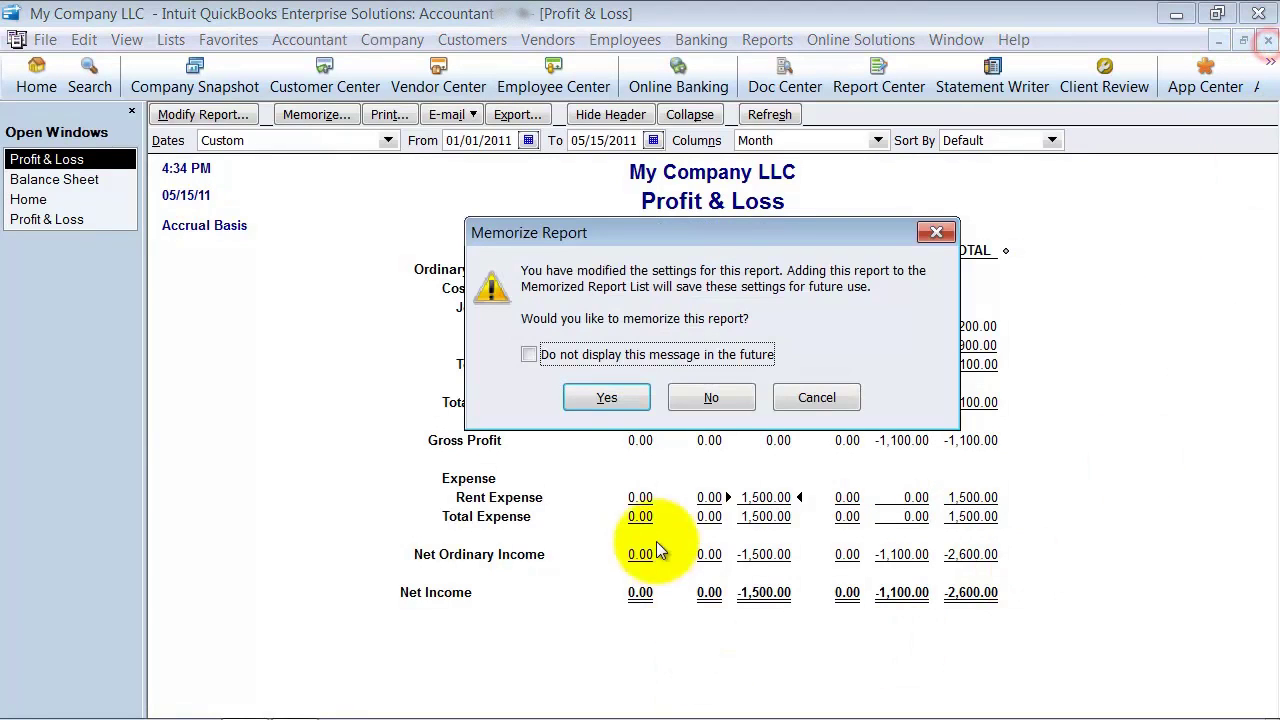
pyautogui.click(706, 400)
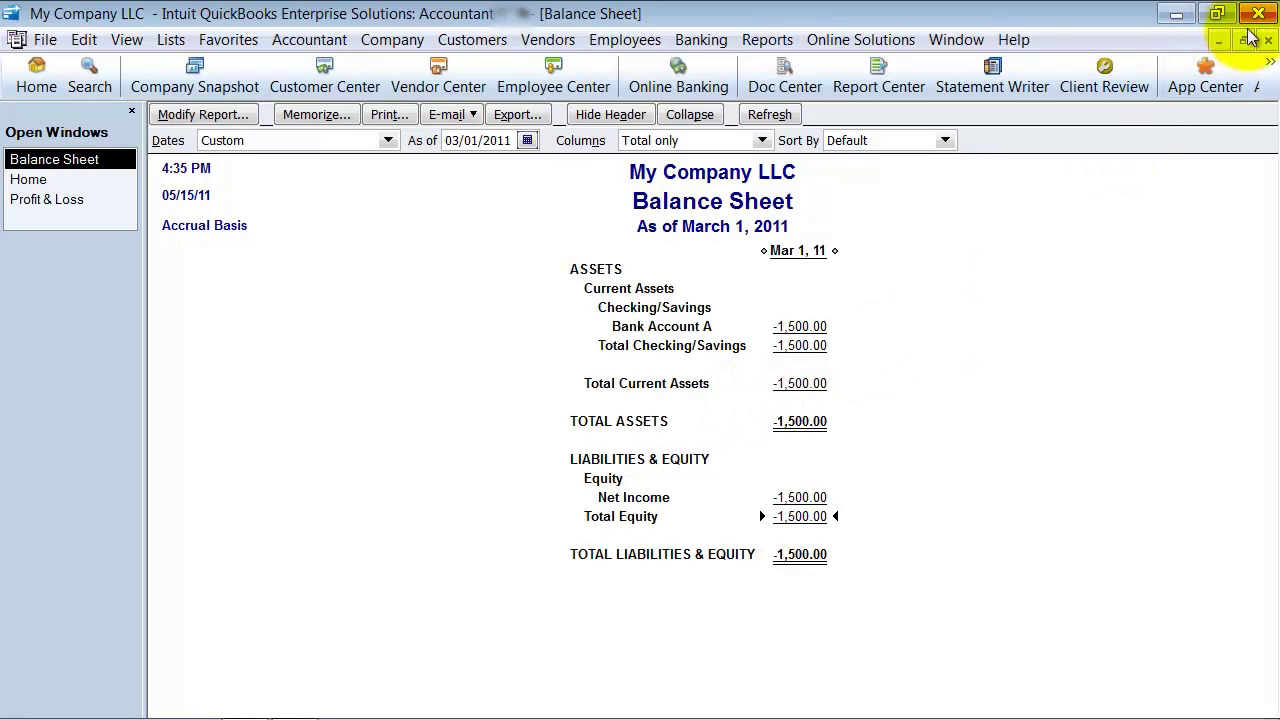